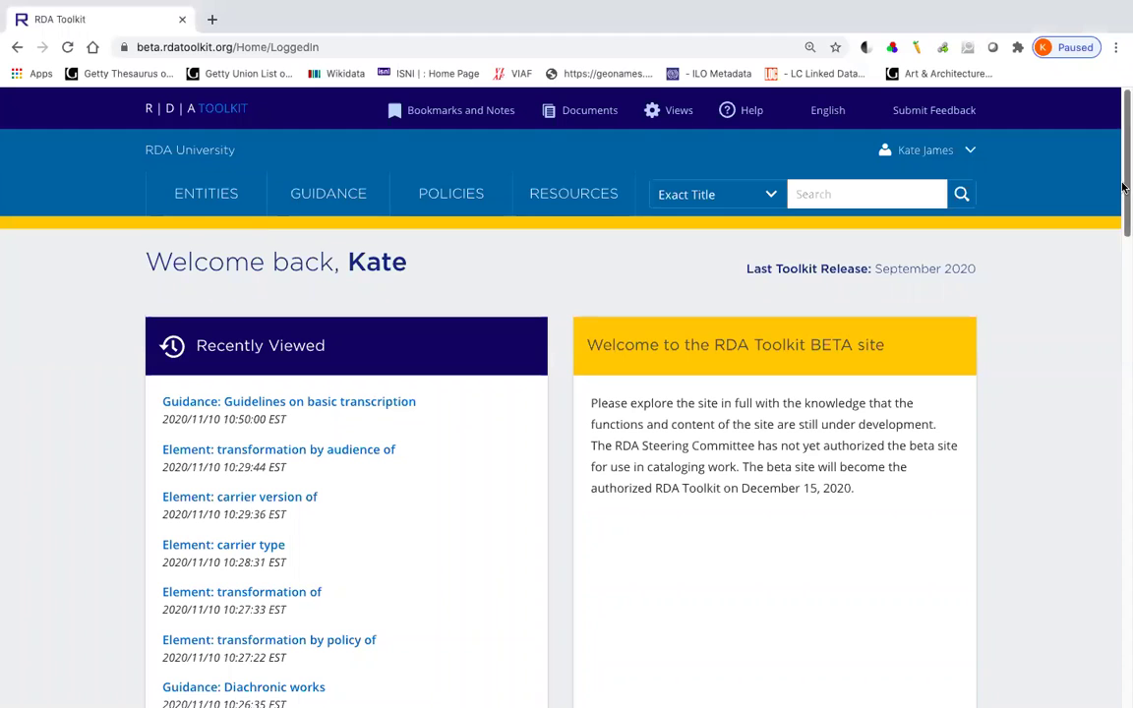
Step: Scroll the home page down to the Document Updates list in the Documents panel
{"action": "left_click_drag", "start_coordinate": [1123, 185], "coordinate": [1124, 317]}
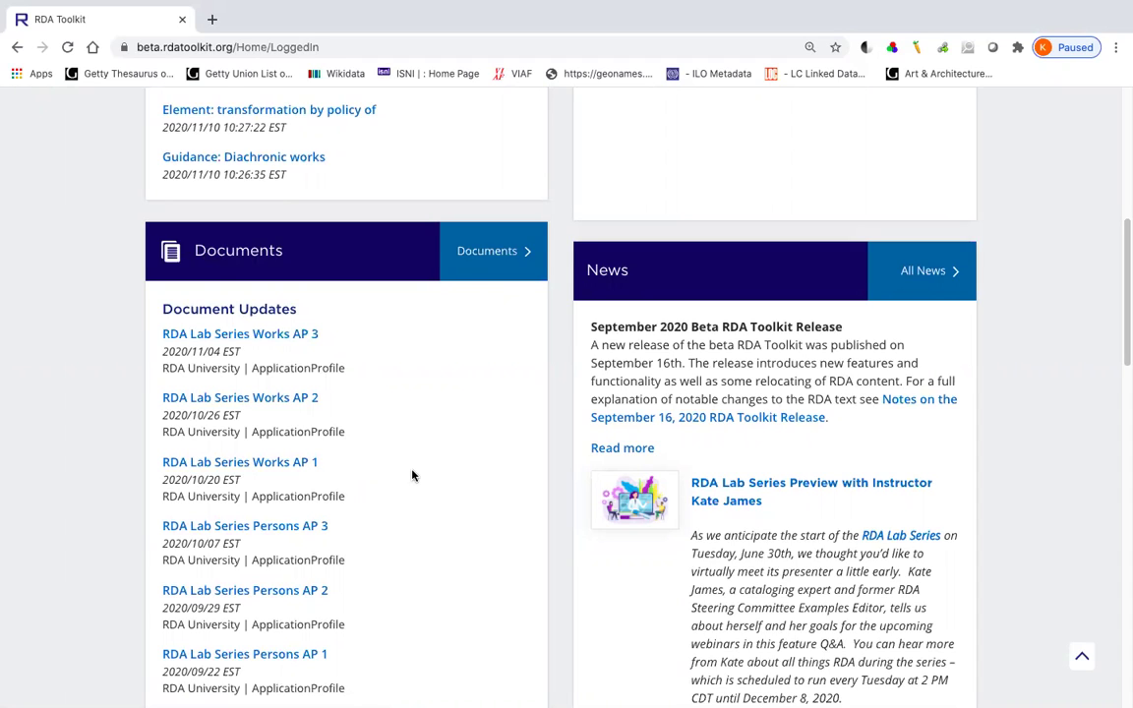
Step: Open the Documents page and scroll through the contributed documents and RDA Lab Series subscriptions
{"action": "left_click", "coordinate": [475, 254]}
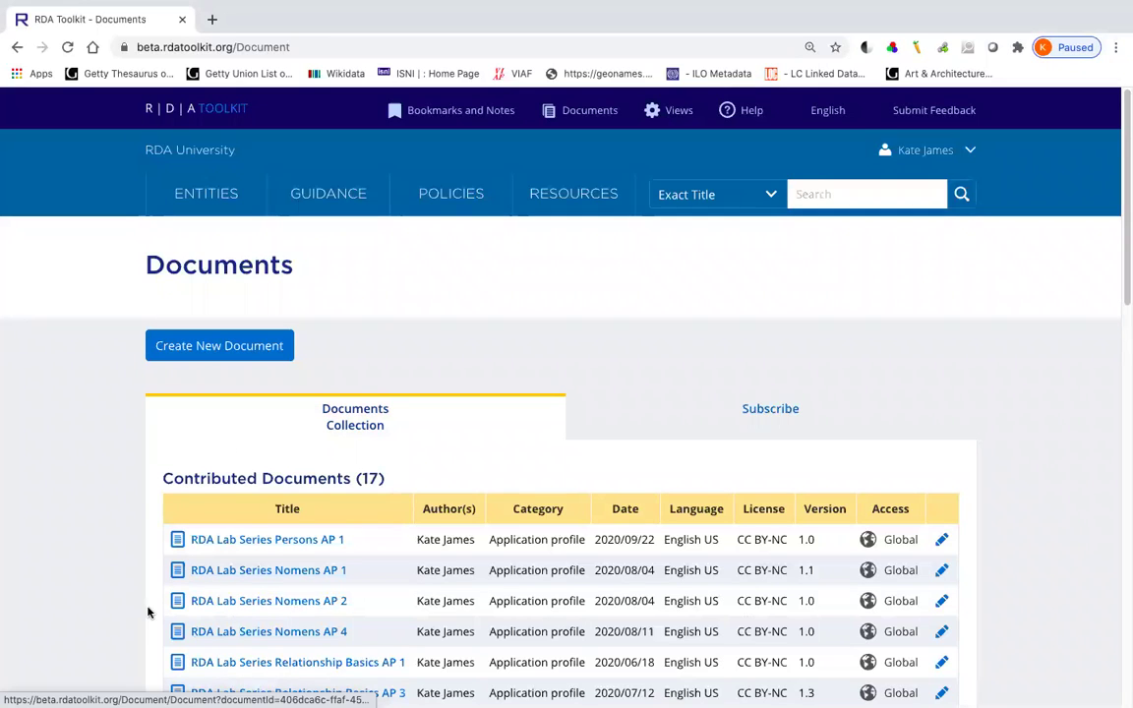
{"action": "scroll", "coordinate": [137, 604], "scroll_direction": "down", "scroll_amount": 2}
{"action": "scroll", "coordinate": [138, 604], "scroll_direction": "down", "scroll_amount": 4}
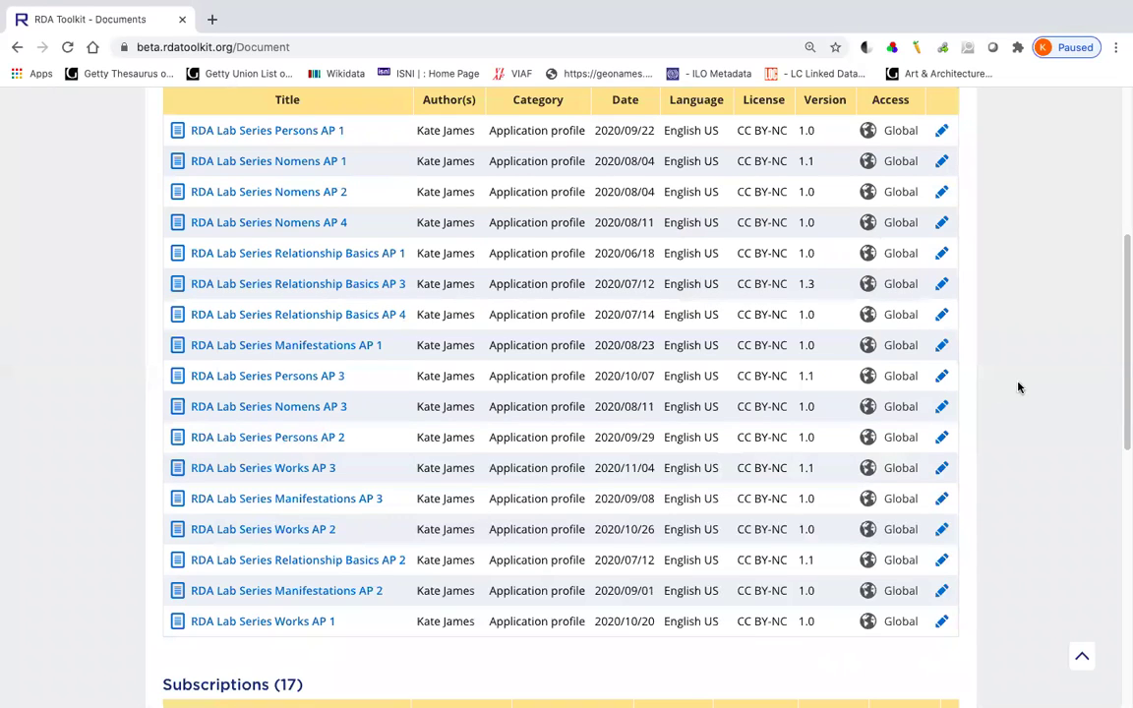
{"action": "scroll", "coordinate": [1019, 387], "scroll_direction": "down", "scroll_amount": 5}
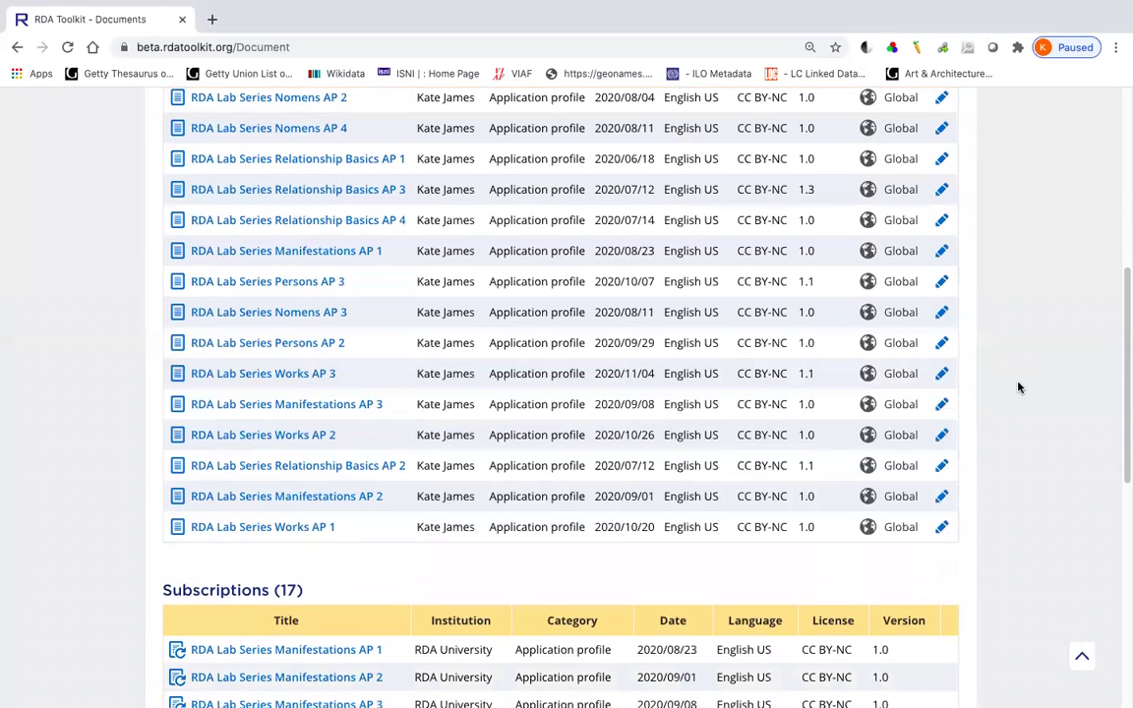
{"action": "scroll", "coordinate": [1018, 387], "scroll_direction": "down", "scroll_amount": 3}
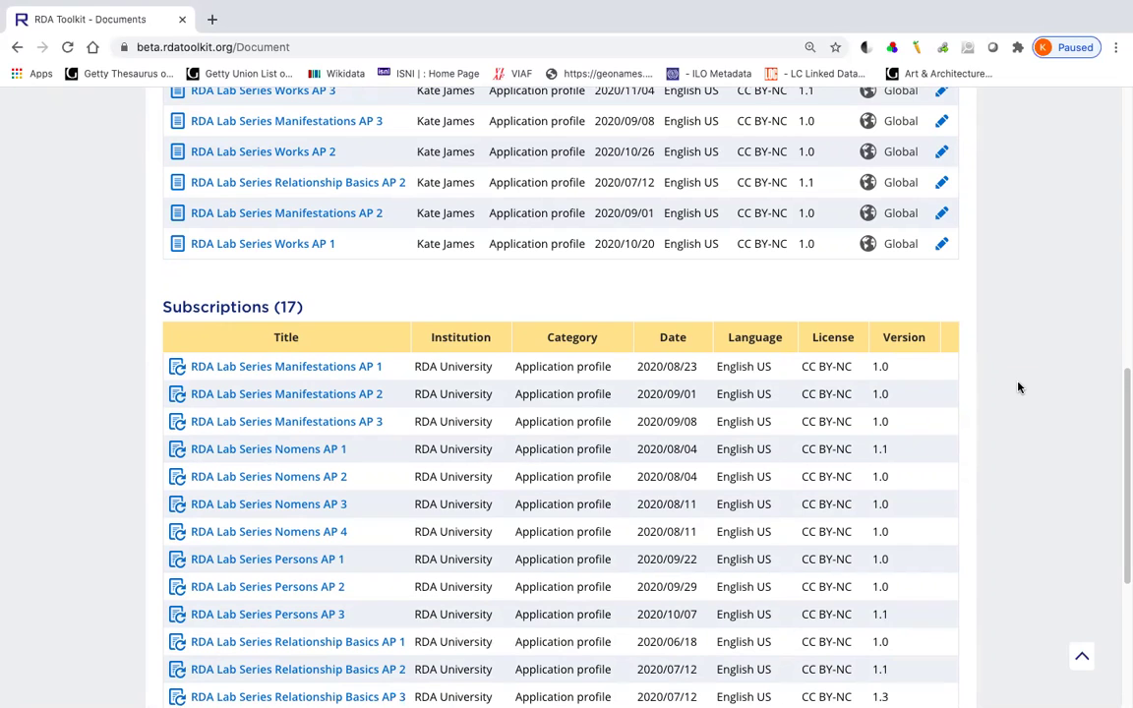
{"action": "scroll", "coordinate": [1019, 388], "scroll_direction": "down", "scroll_amount": 1}
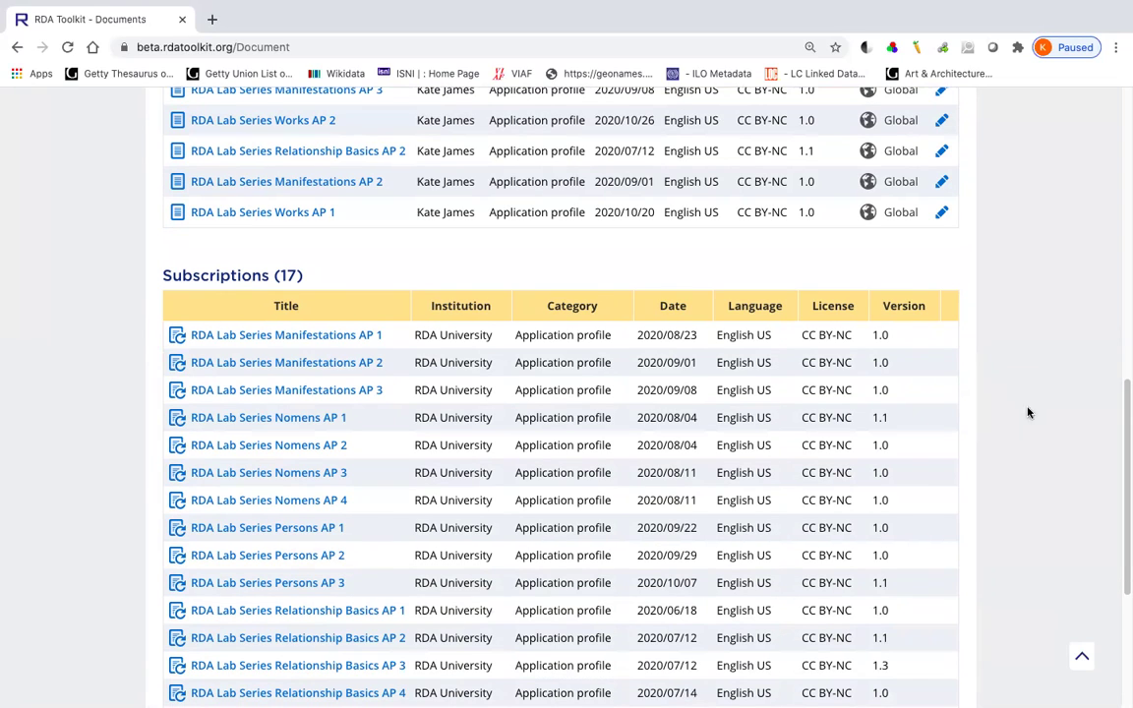
{"action": "left_click", "coordinate": [1082, 659]}
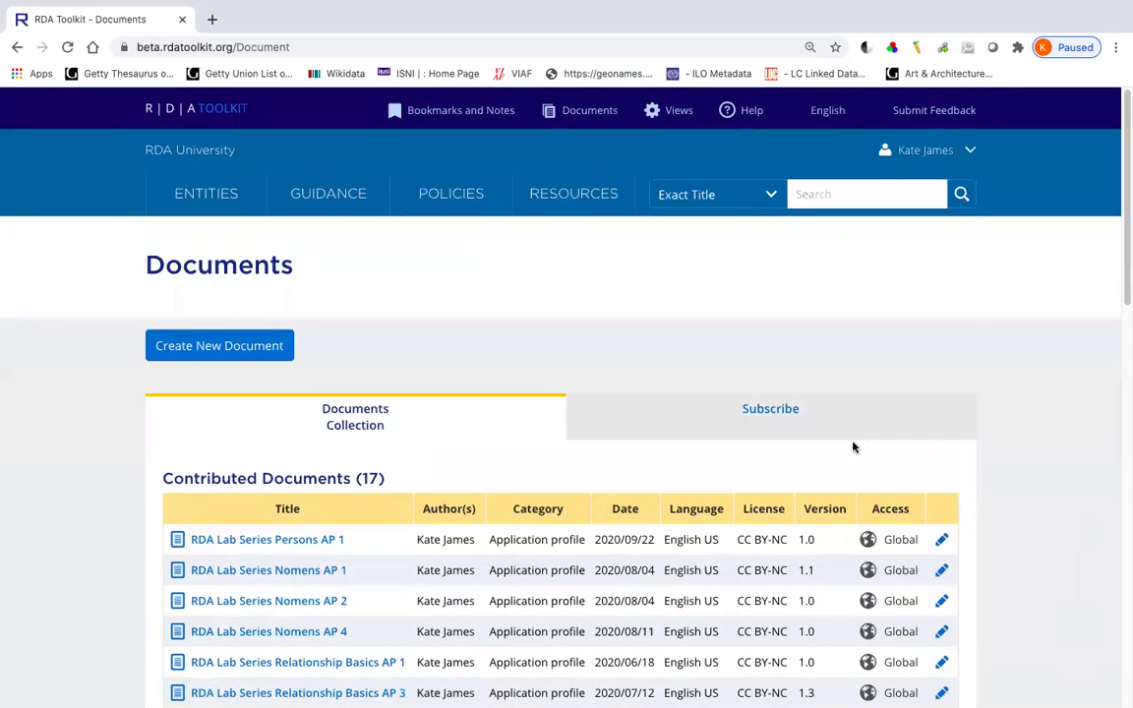
Step: Switch to the Subscribe tab and scroll through the subscribable documents
{"action": "left_click", "coordinate": [770, 413]}
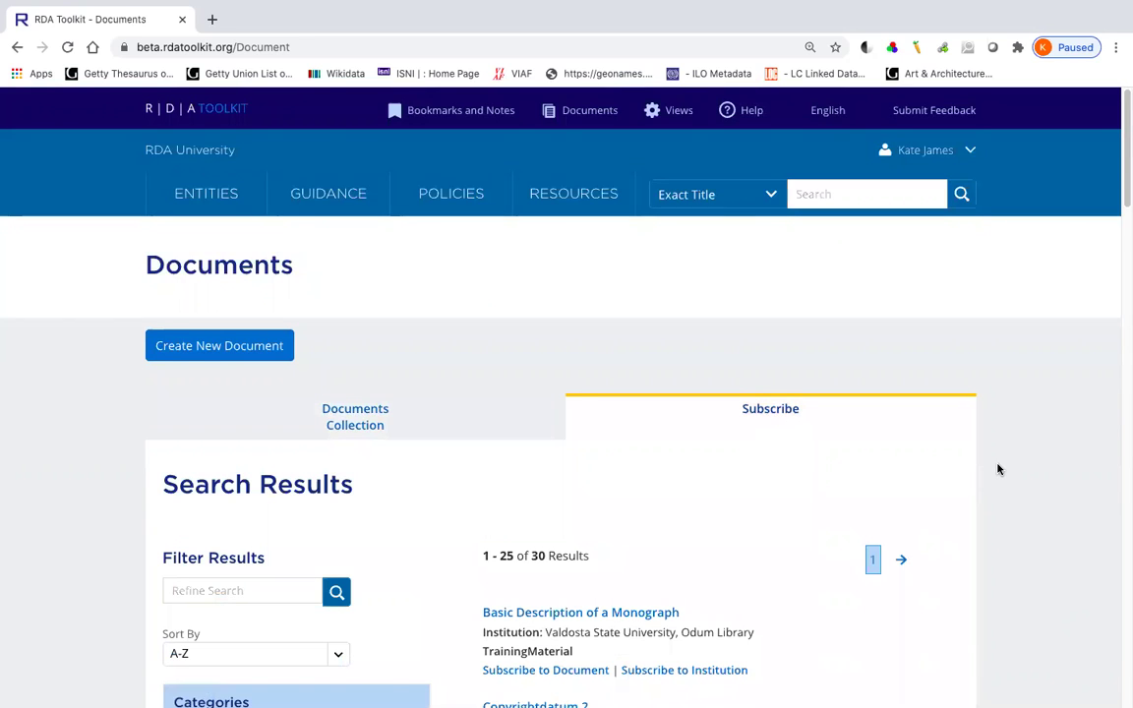
{"action": "scroll", "coordinate": [996, 468], "scroll_direction": "down", "scroll_amount": 2}
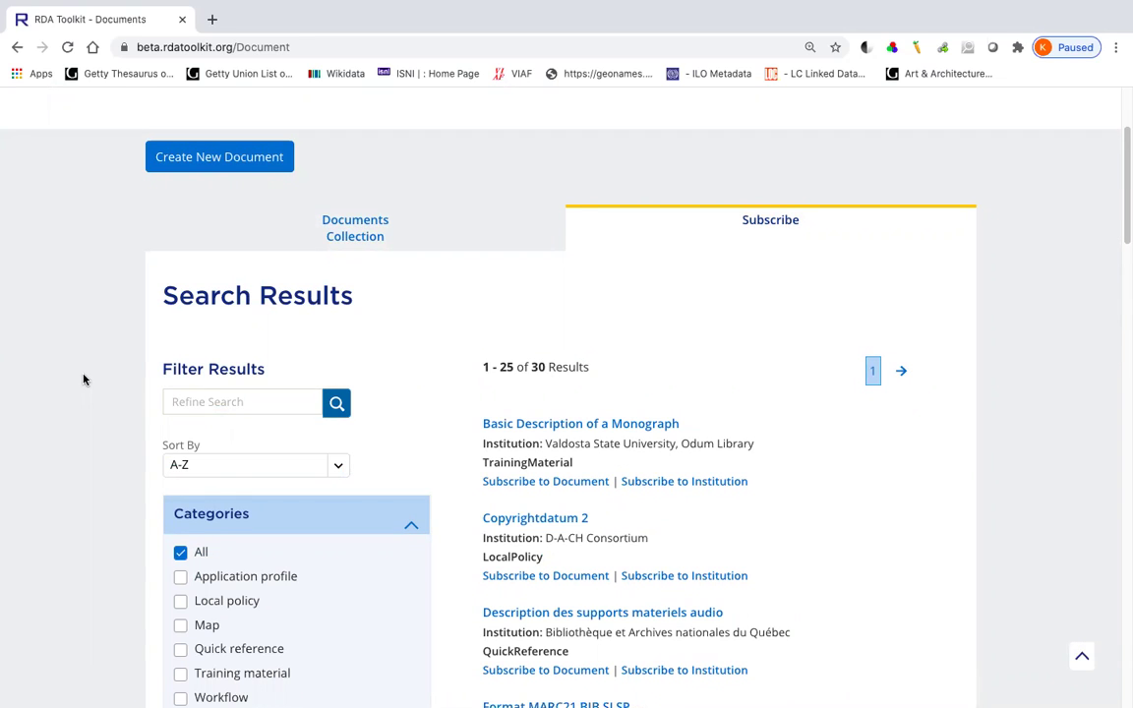
{"action": "scroll", "coordinate": [84, 380], "scroll_direction": "down", "scroll_amount": 1}
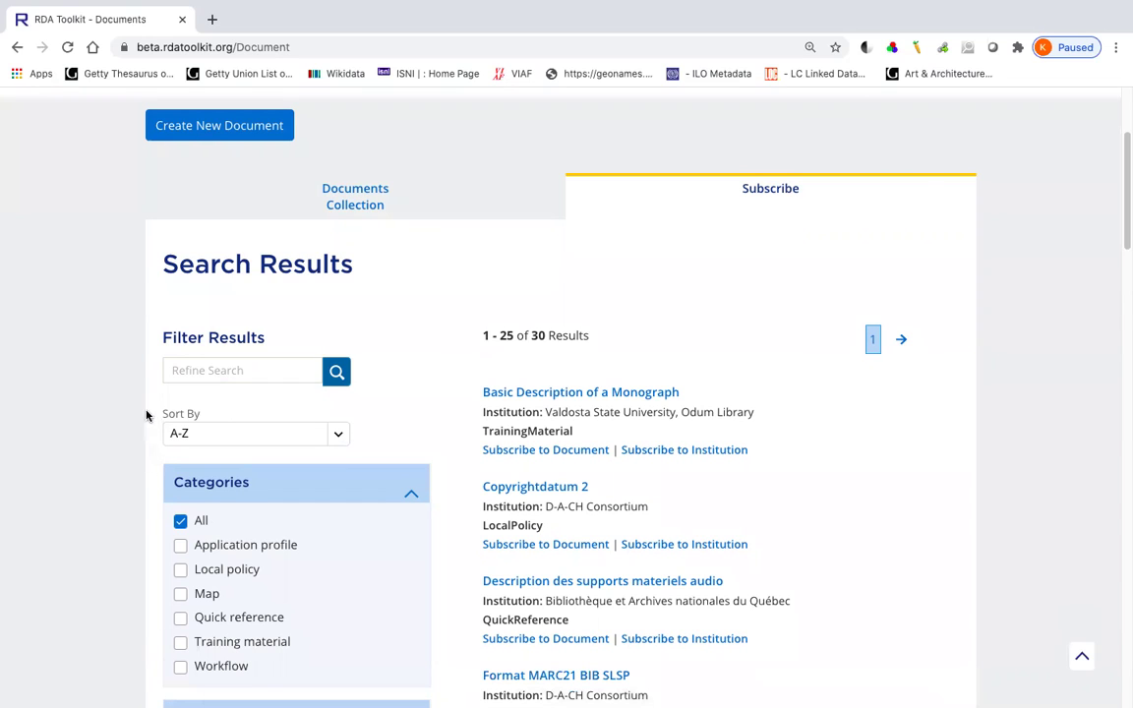
Step: Search the subscribable documents for 'nomen', returning 15 results
{"action": "left_click", "coordinate": [182, 368]}
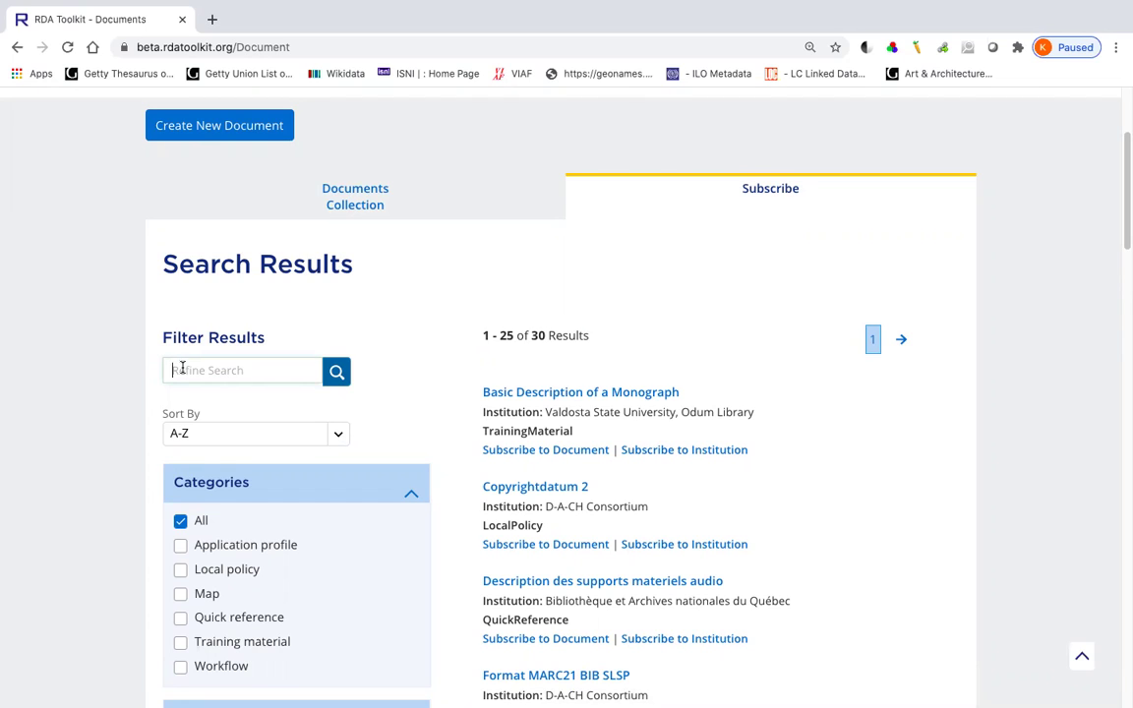
{"action": "type", "text": "nomen"}
{"action": "left_click", "coordinate": [336, 374]}
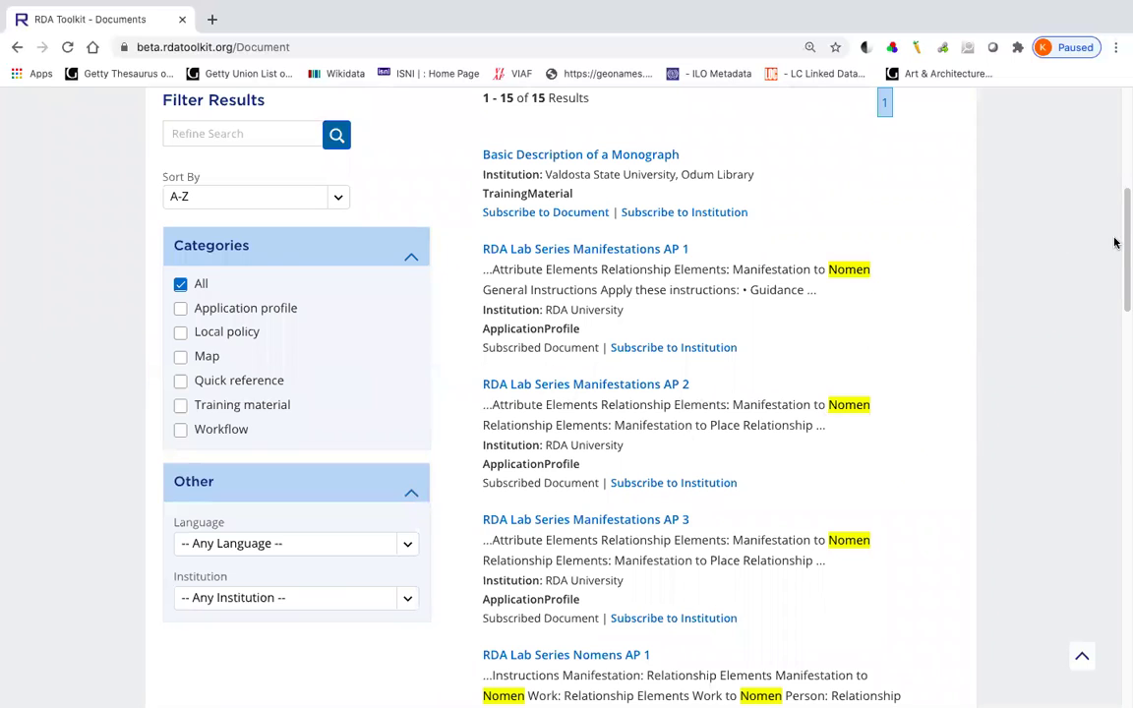
{"action": "left_click_drag", "start_coordinate": [1125, 244], "coordinate": [1121, 177]}
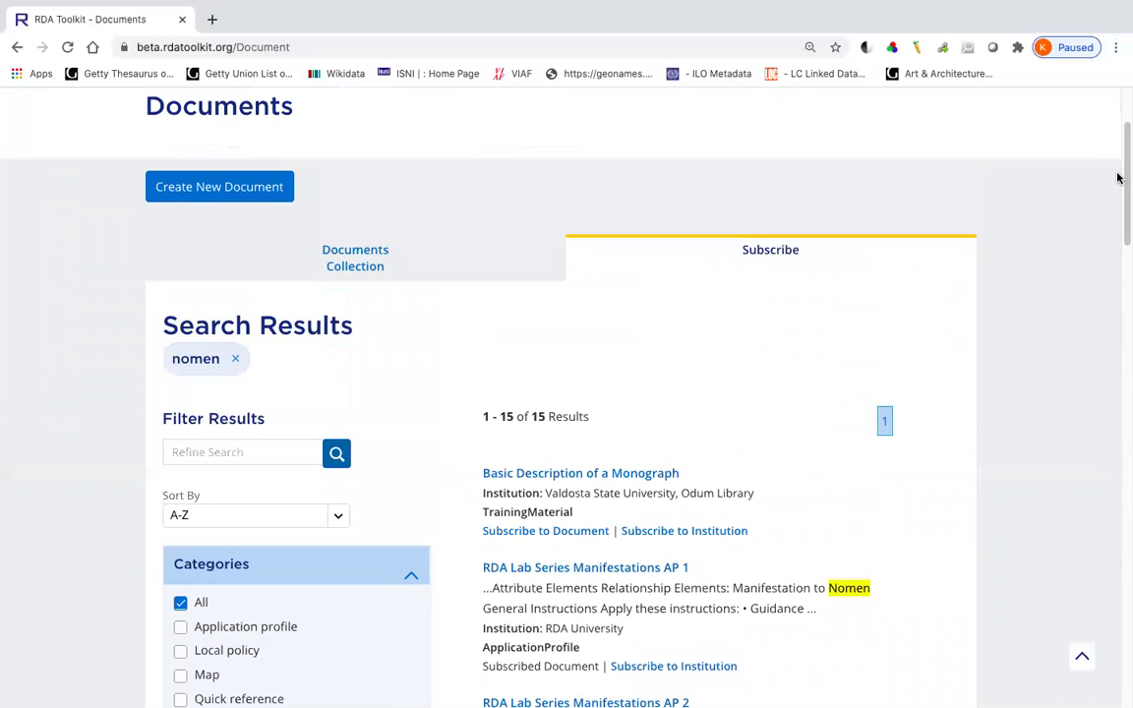
Step: Remove the nomen filter and browse the Language list, leaving it at any language
{"action": "left_click", "coordinate": [234, 360]}
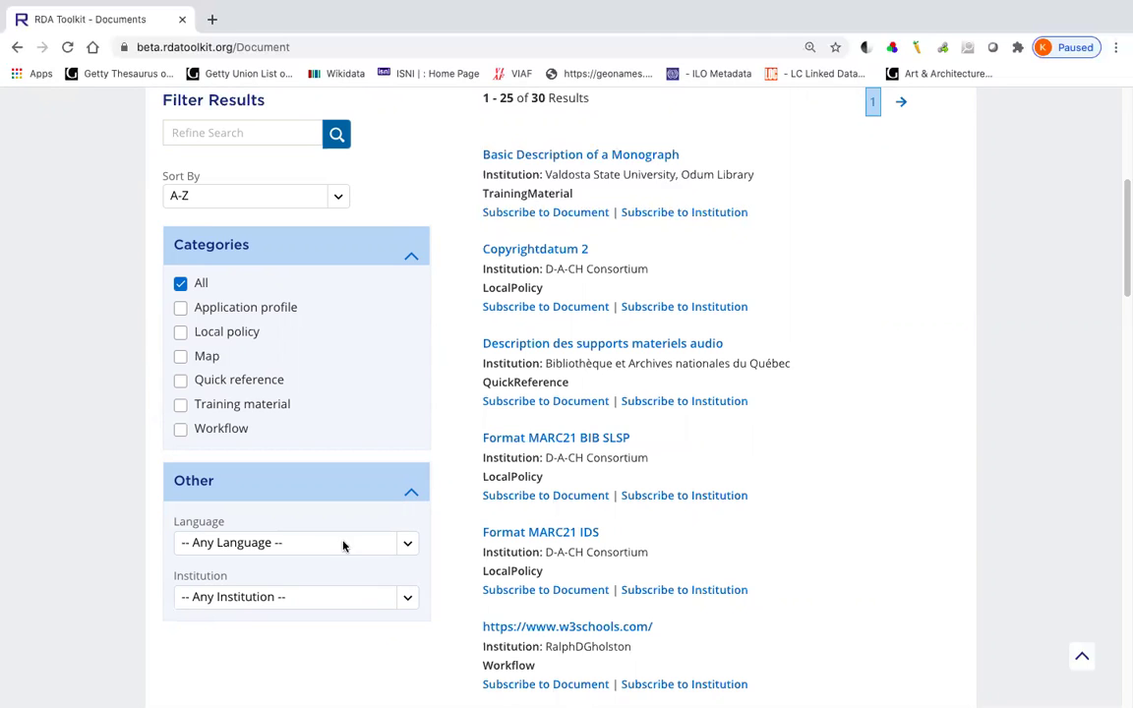
{"action": "left_click", "coordinate": [404, 544]}
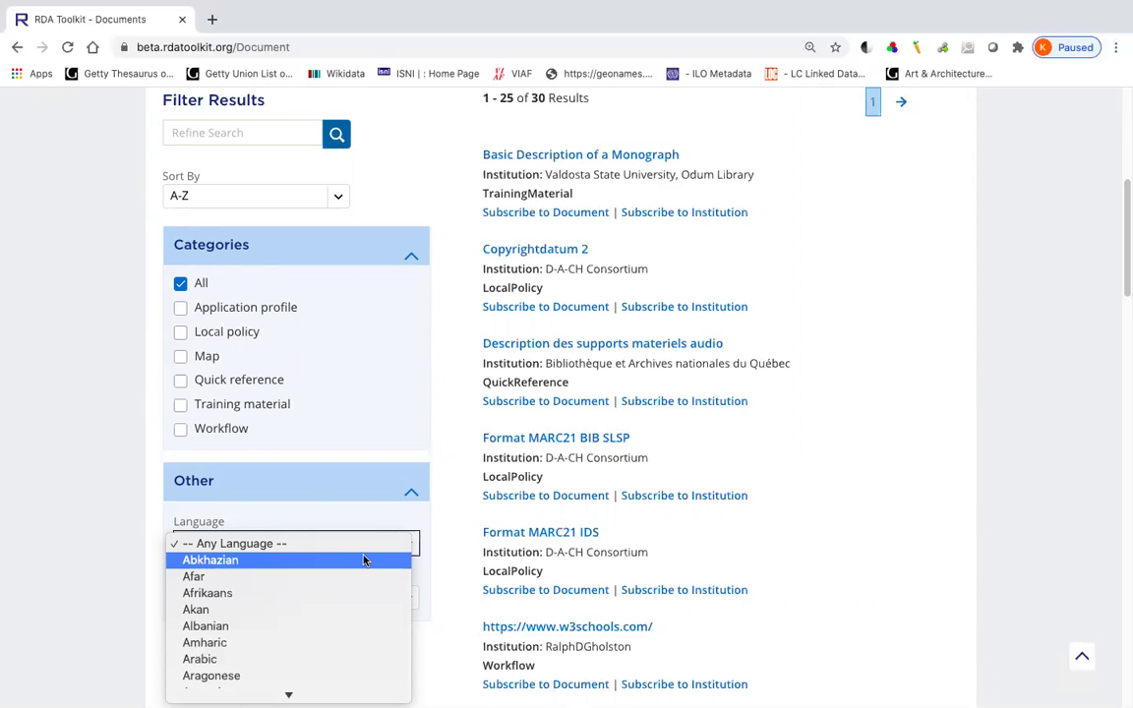
{"action": "mouse_move", "coordinate": [288, 696]}
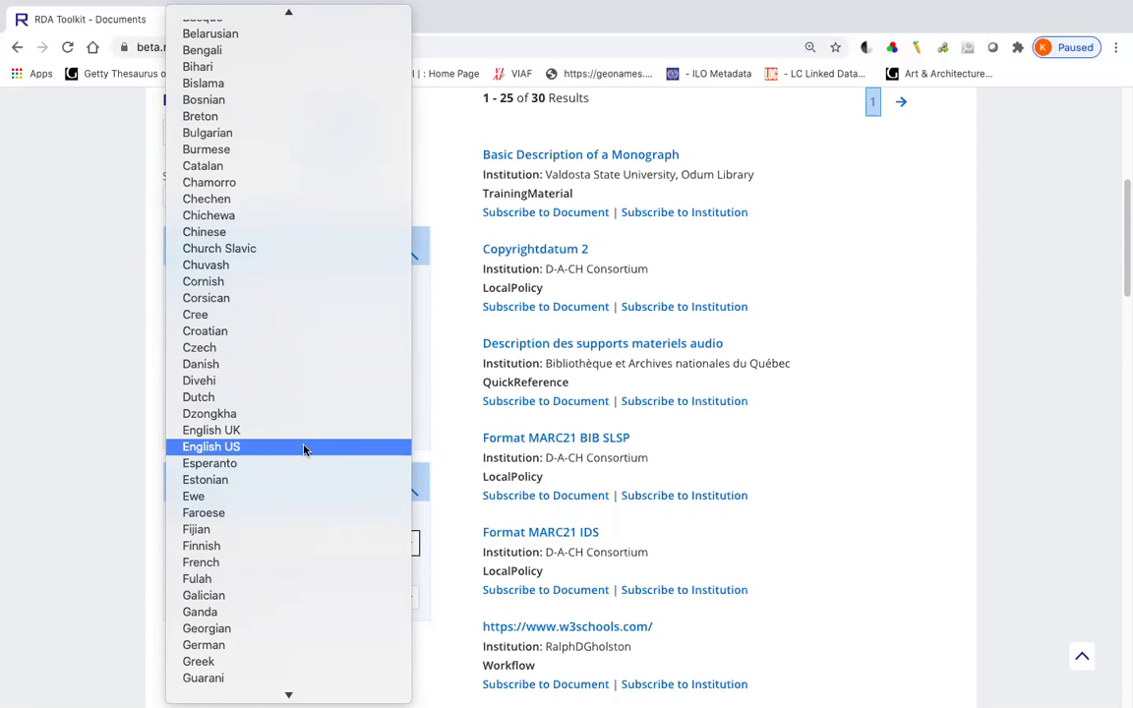
{"action": "left_click", "coordinate": [467, 414]}
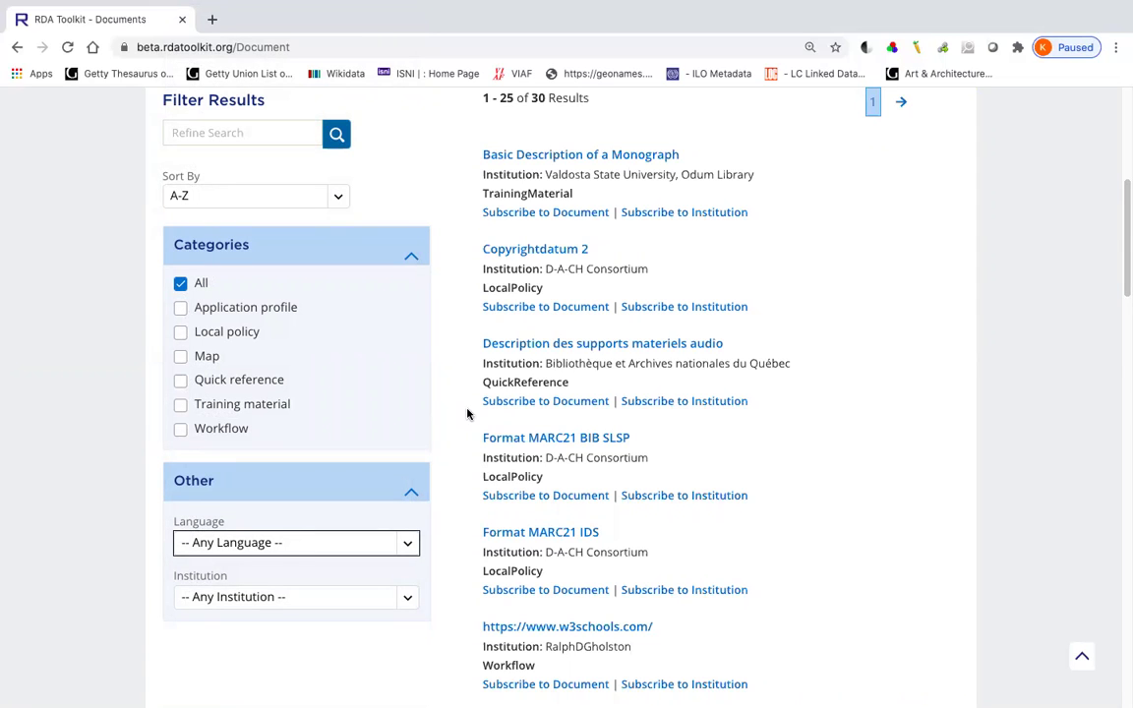
{"action": "key", "text": "space"}
{"action": "left_click", "coordinate": [468, 415]}
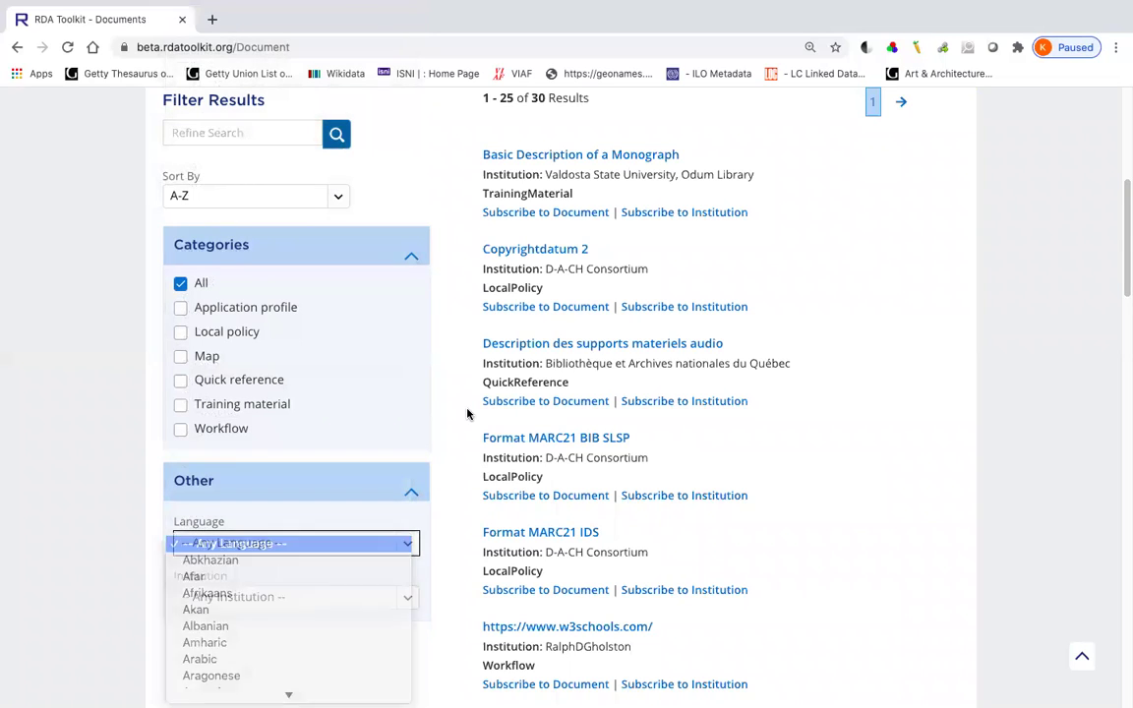
Step: Filter by institution ALA and open the first ALA test document
{"action": "left_click", "coordinate": [407, 604]}
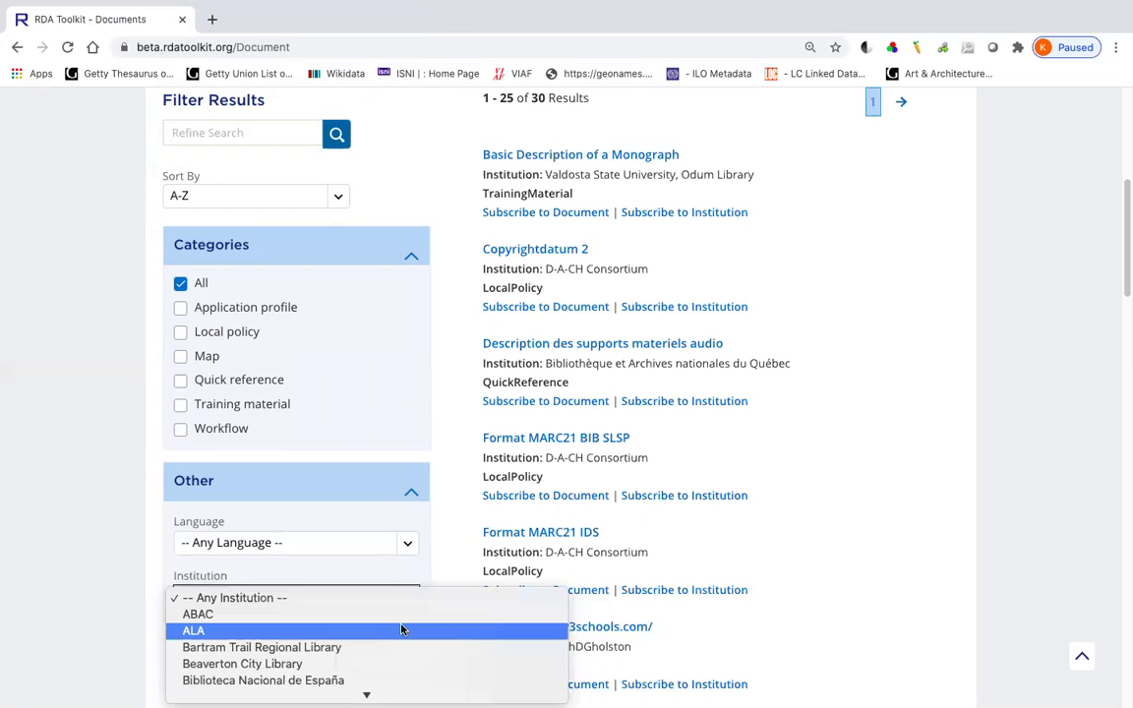
{"action": "left_click", "coordinate": [402, 630]}
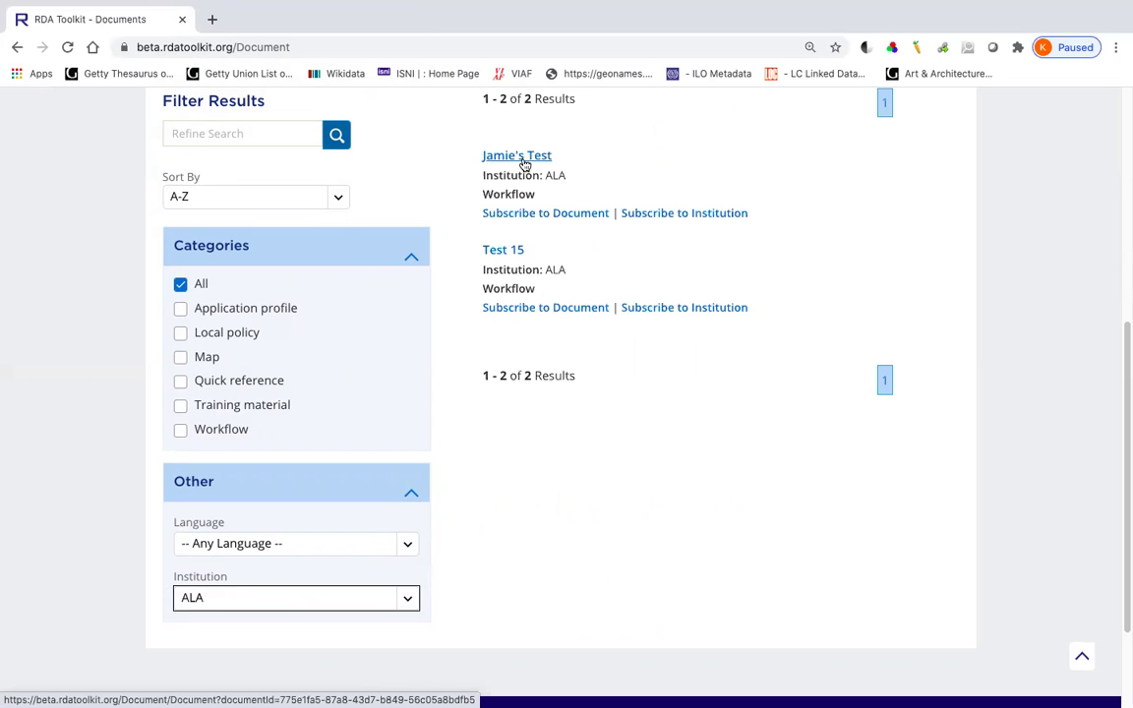
{"action": "left_click", "coordinate": [525, 158]}
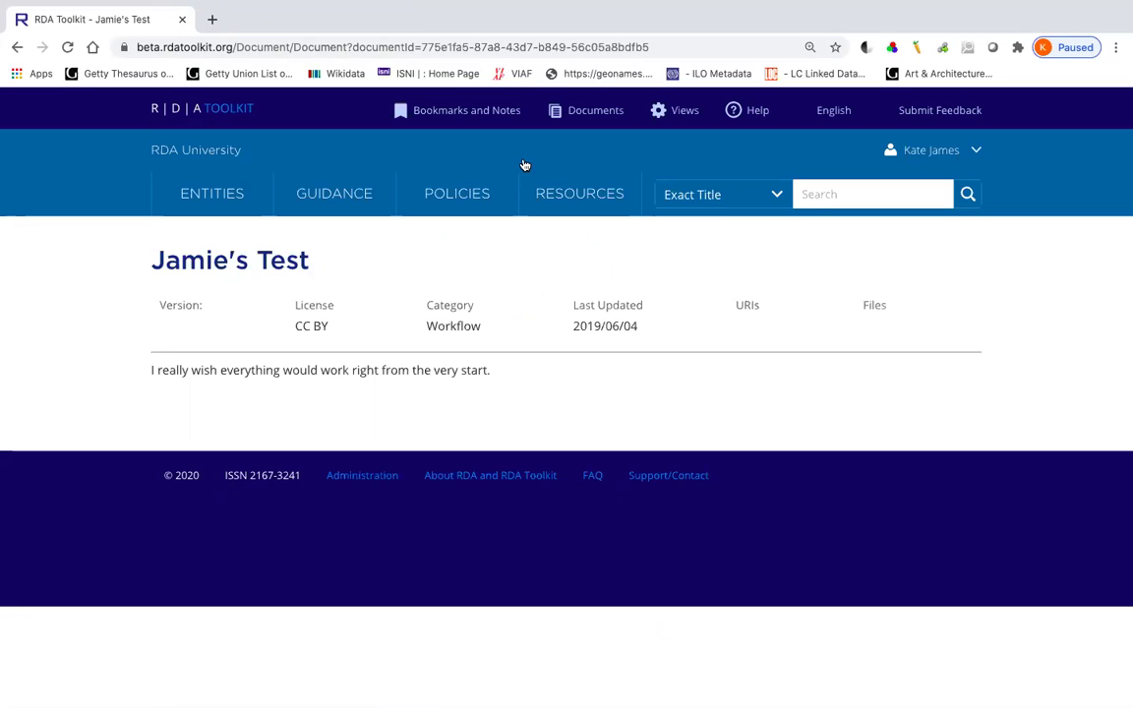
Step: Return to the Documents page's Subscribe tab and scroll the available documents
{"action": "left_click", "coordinate": [575, 122]}
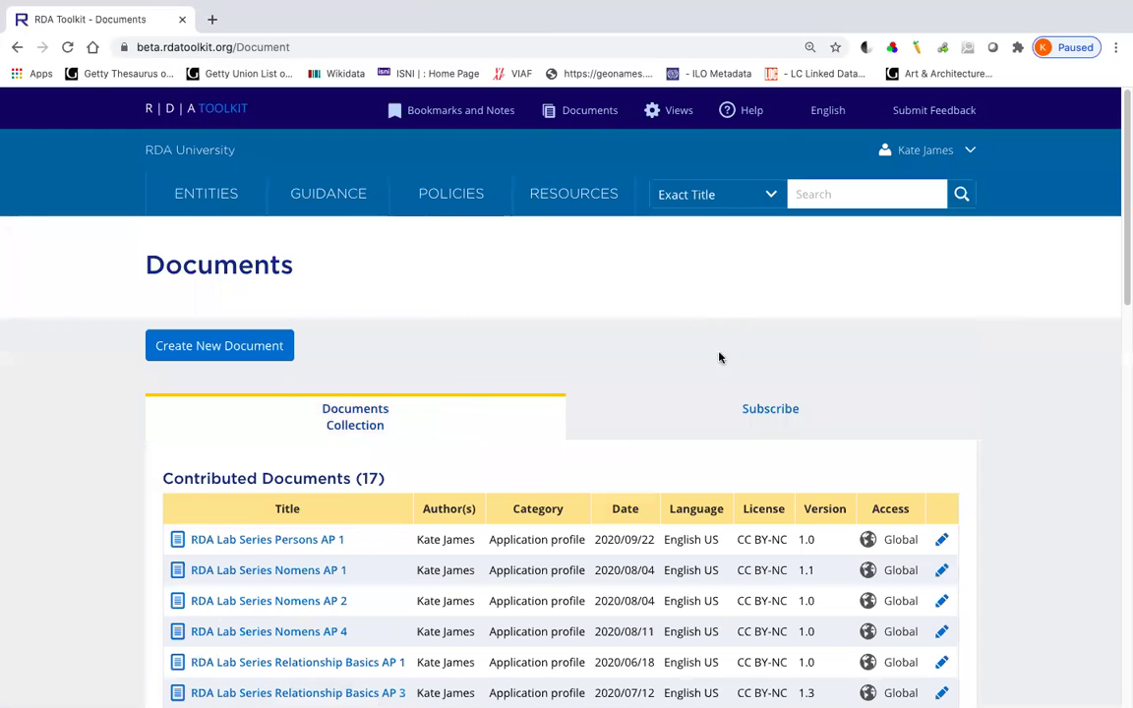
{"action": "left_click", "coordinate": [773, 418]}
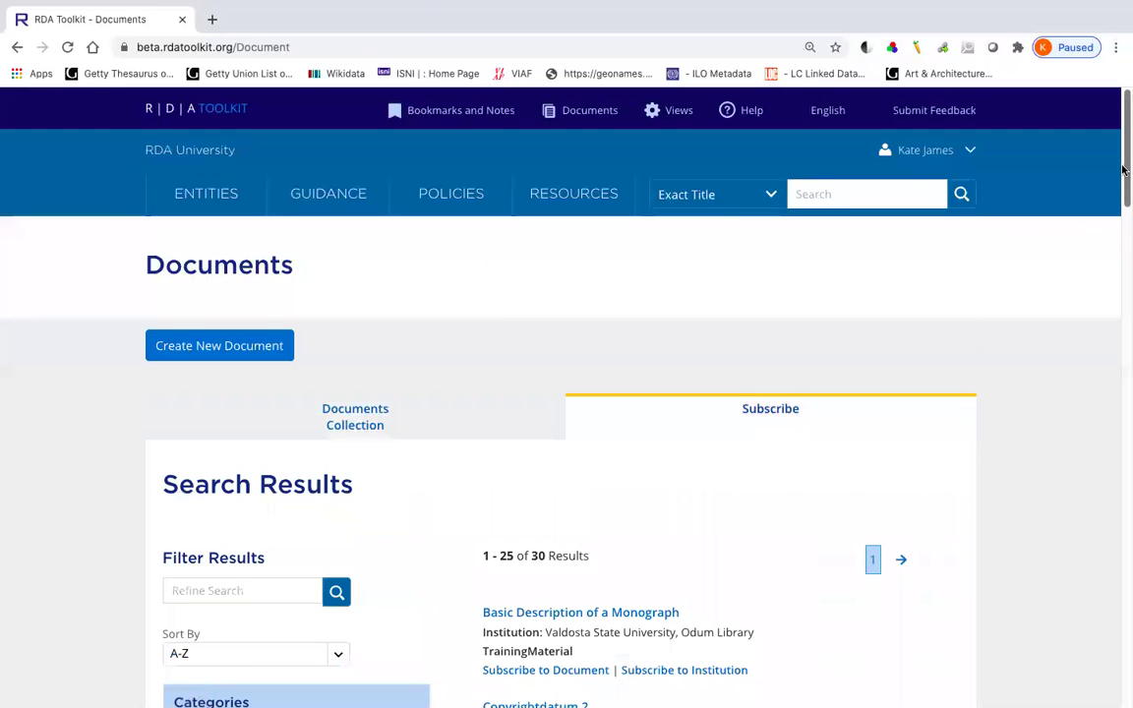
{"action": "scroll", "coordinate": [1128, 148], "scroll_direction": "down", "scroll_amount": 3}
{"action": "scroll", "coordinate": [567, 393], "scroll_direction": "down", "scroll_amount": 3}
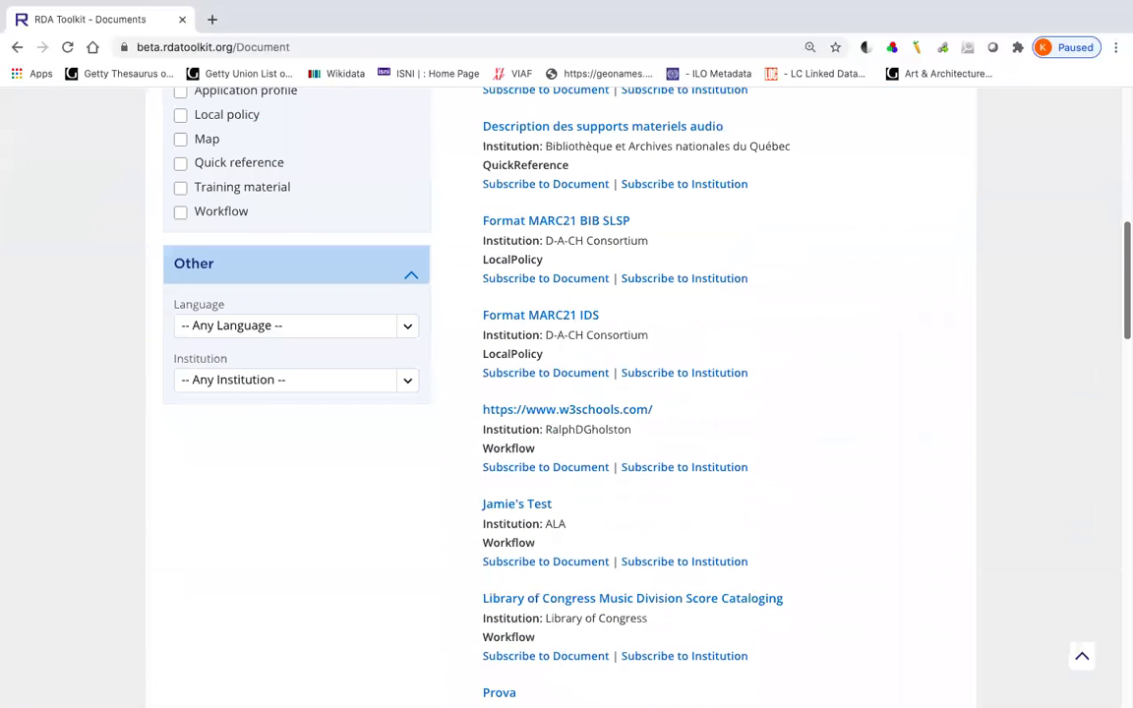
Step: Filter to institution ALA and subscribe to the Test 15 document
{"action": "left_click", "coordinate": [409, 383]}
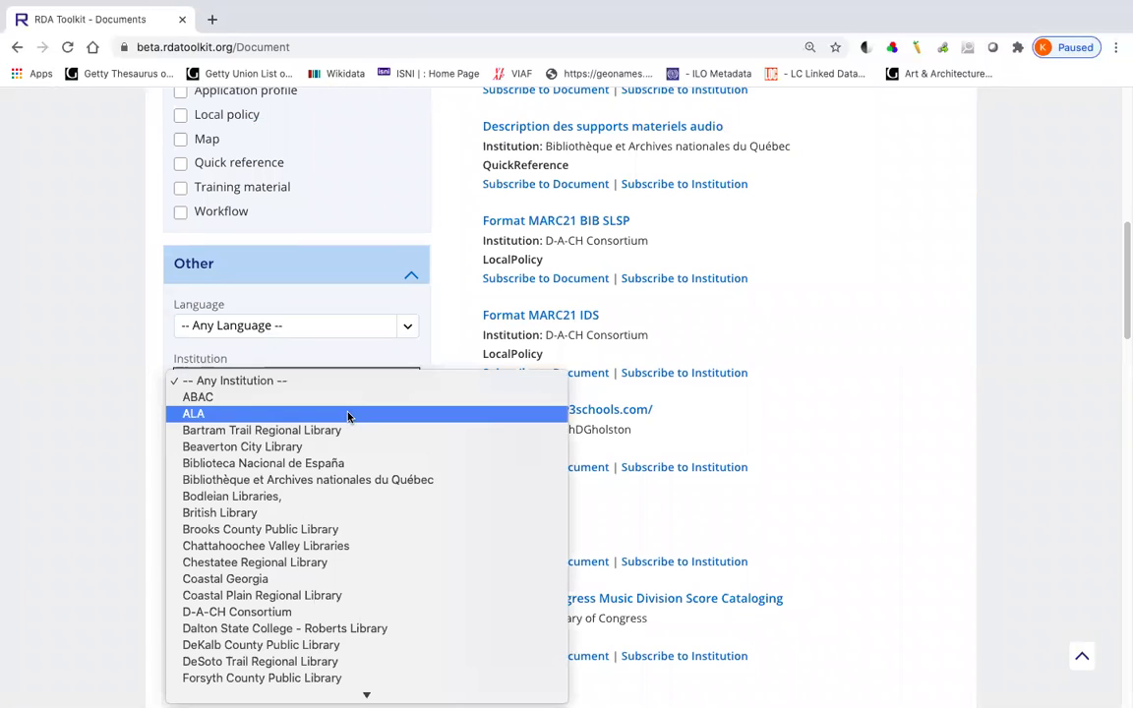
{"action": "left_click", "coordinate": [347, 414]}
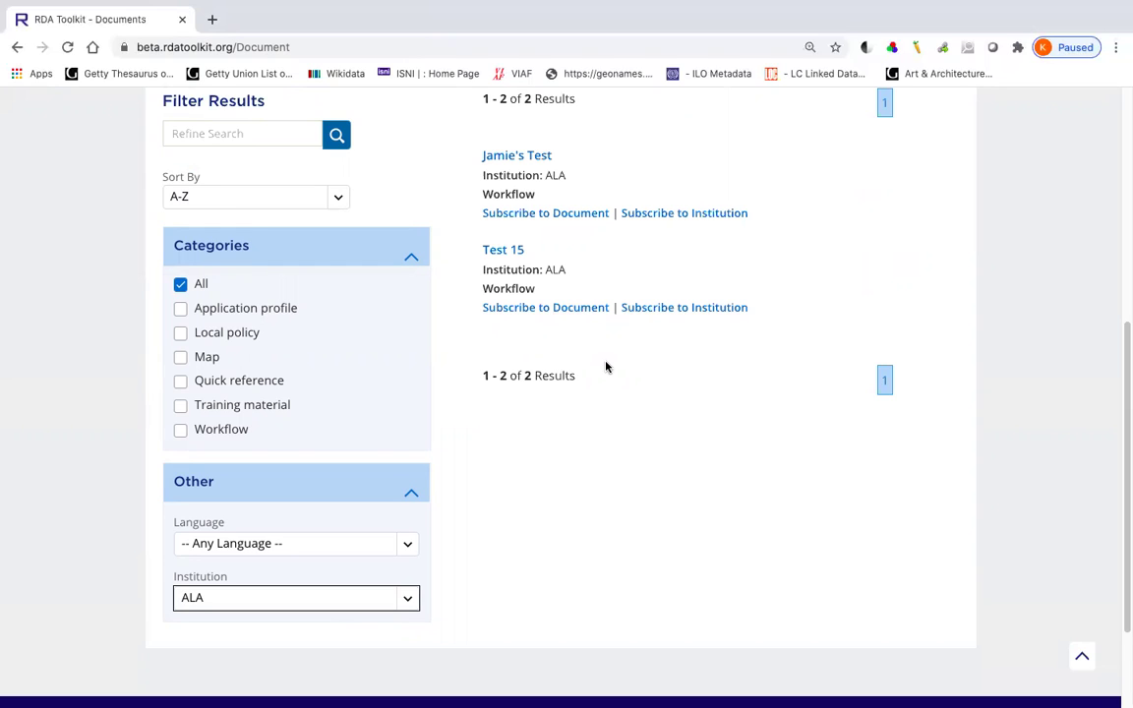
{"action": "left_click", "coordinate": [487, 308]}
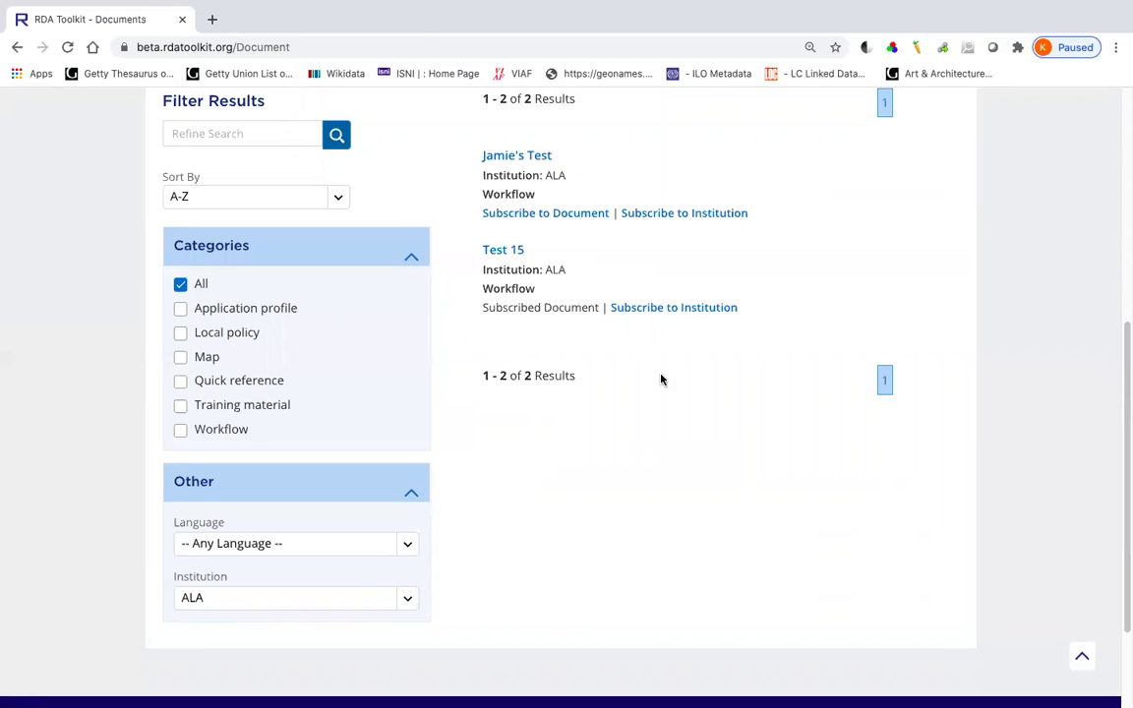
{"action": "left_click", "coordinate": [1084, 659]}
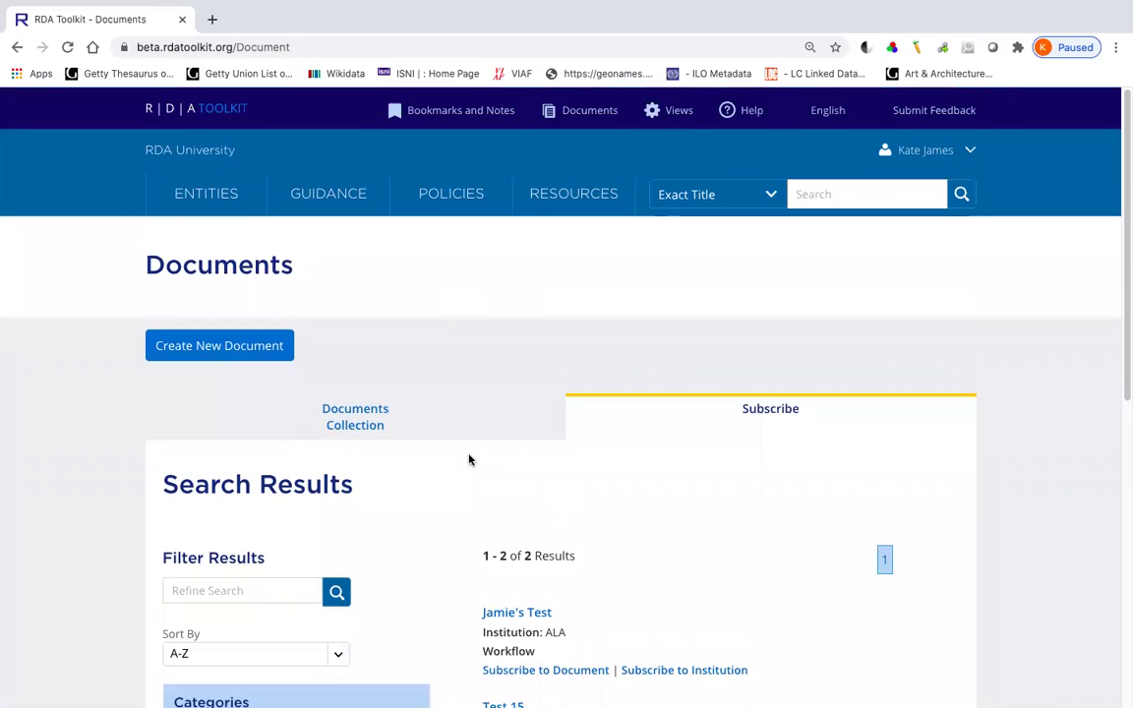
Step: In Documents Collection, scroll to Subscriptions and delete the Test 15 row
{"action": "left_click", "coordinate": [381, 430]}
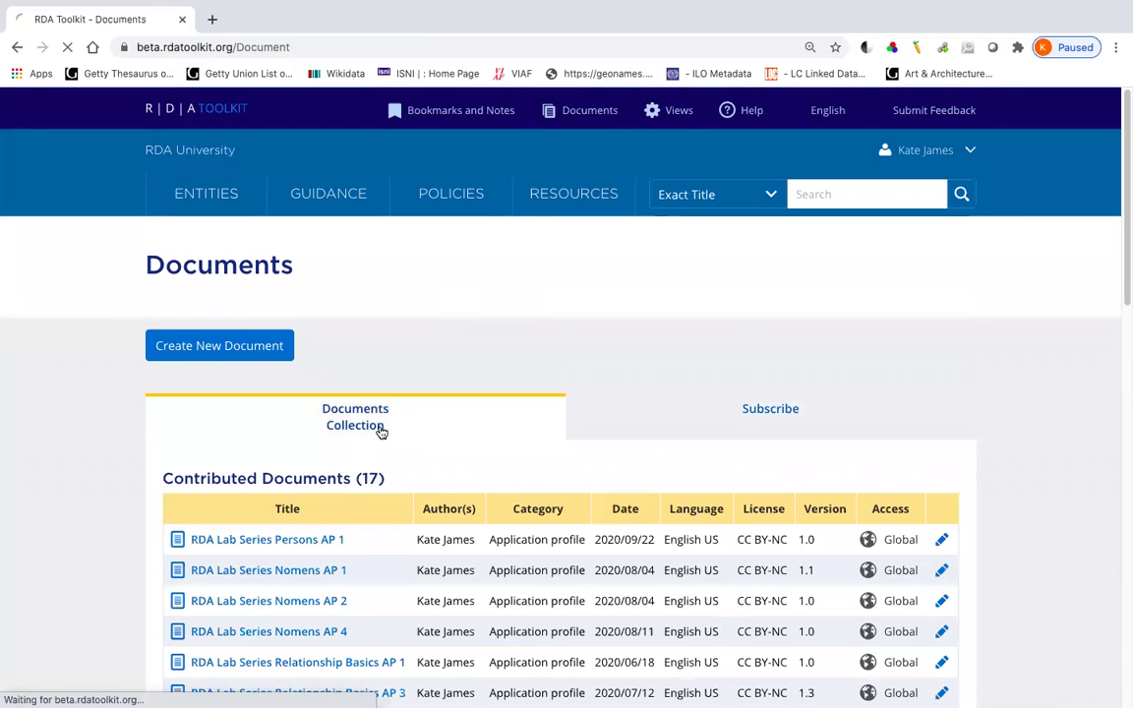
{"action": "scroll", "coordinate": [470, 425], "scroll_direction": "down", "scroll_amount": 1}
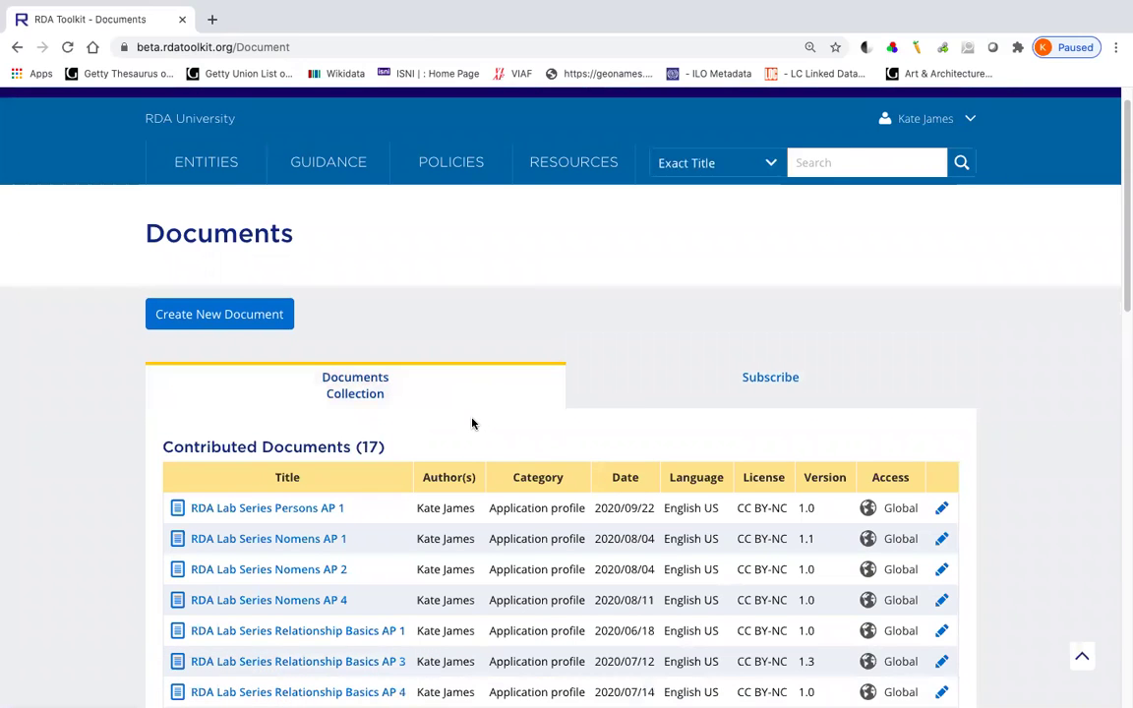
{"action": "scroll", "coordinate": [472, 421], "scroll_direction": "down", "scroll_amount": 5}
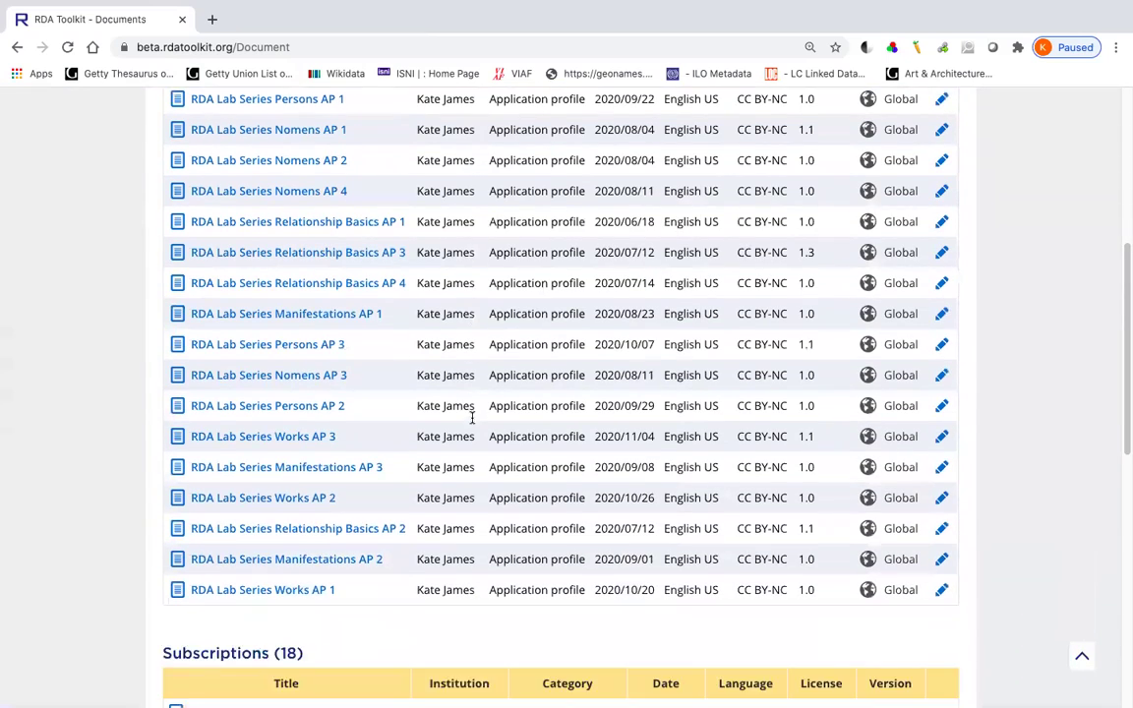
{"action": "scroll", "coordinate": [472, 422], "scroll_direction": "down", "scroll_amount": 5}
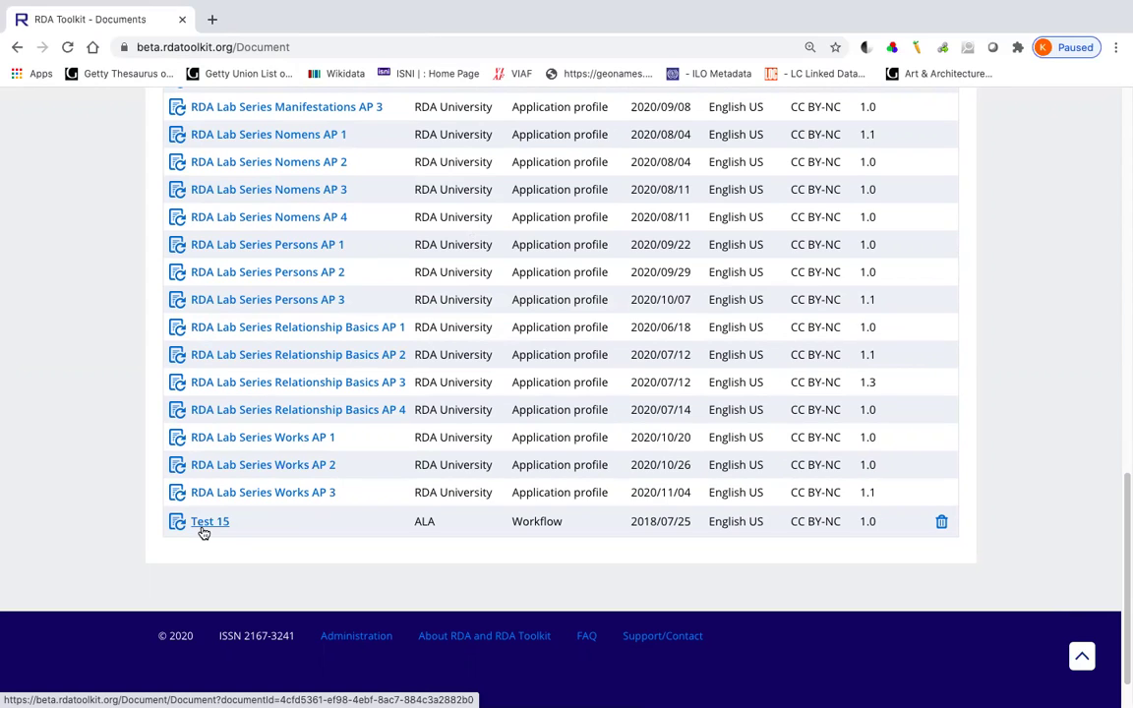
{"action": "left_click", "coordinate": [943, 521]}
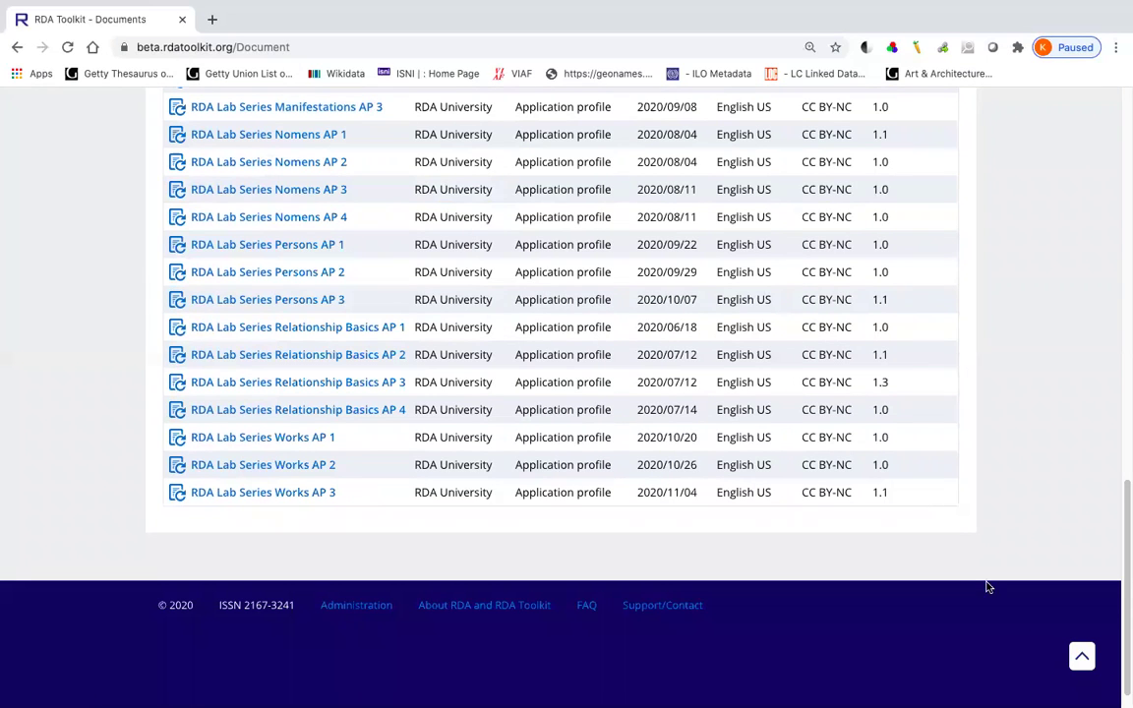
Step: Show the Subscribe tab's 30 results, page to page 2, then back to page 1
{"action": "left_click", "coordinate": [1081, 654]}
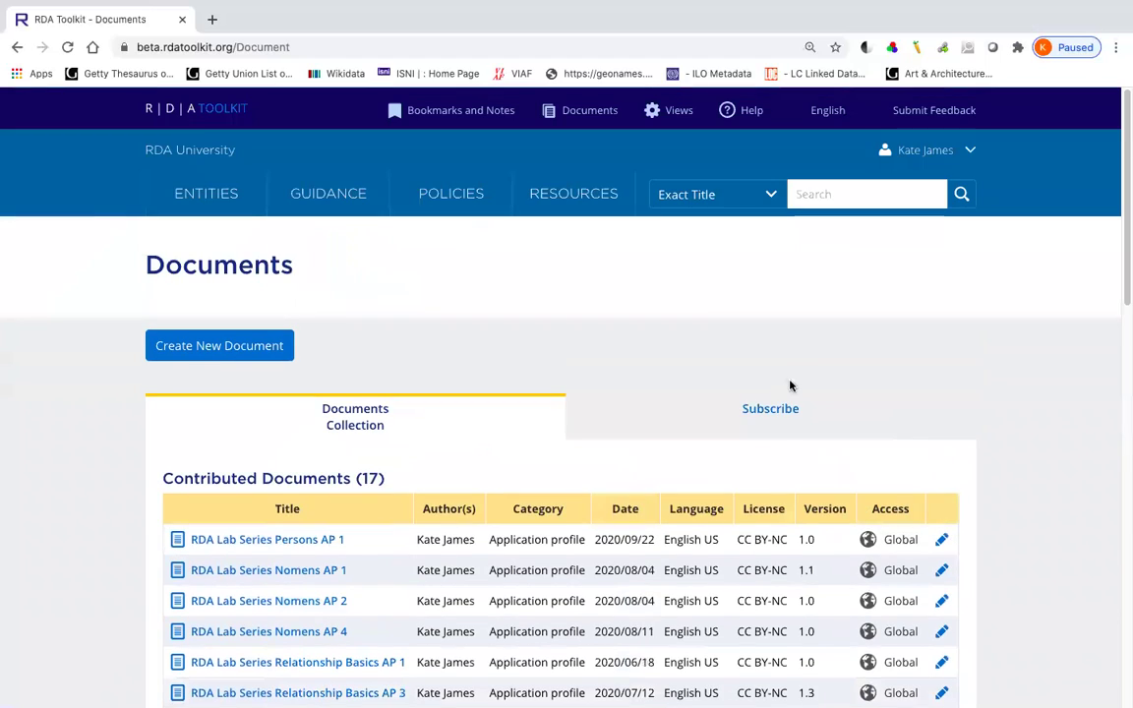
{"action": "left_click", "coordinate": [789, 409]}
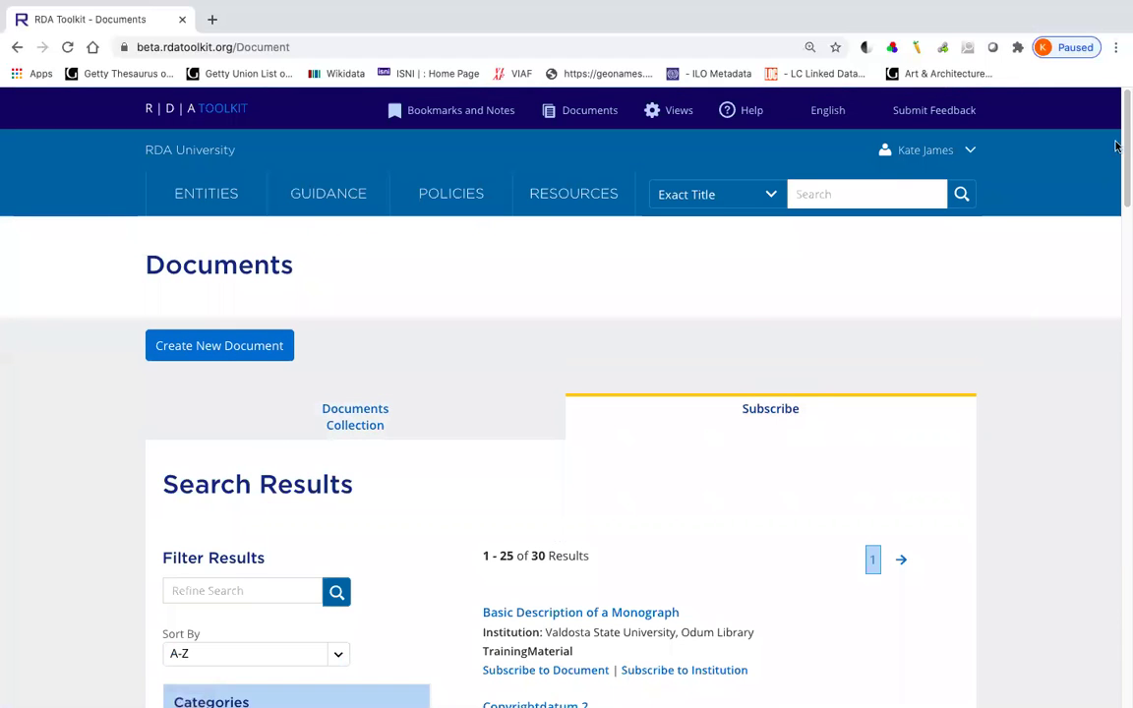
{"action": "left_click_drag", "start_coordinate": [1123, 146], "coordinate": [1125, 640]}
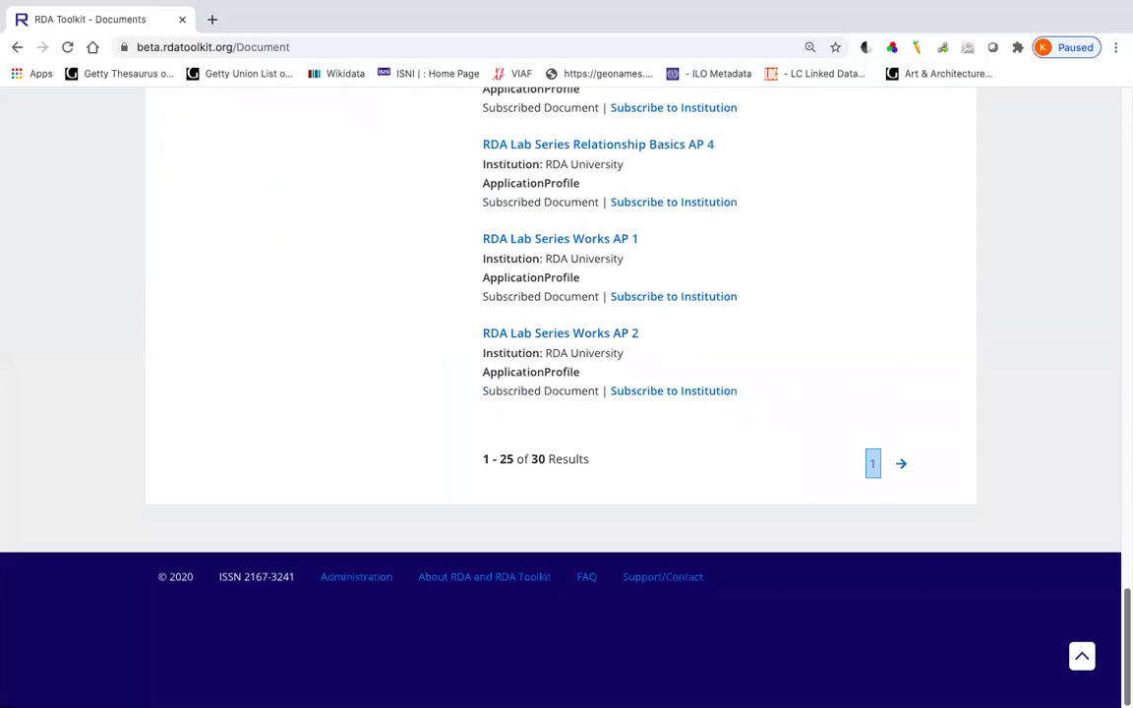
{"action": "left_click", "coordinate": [903, 470]}
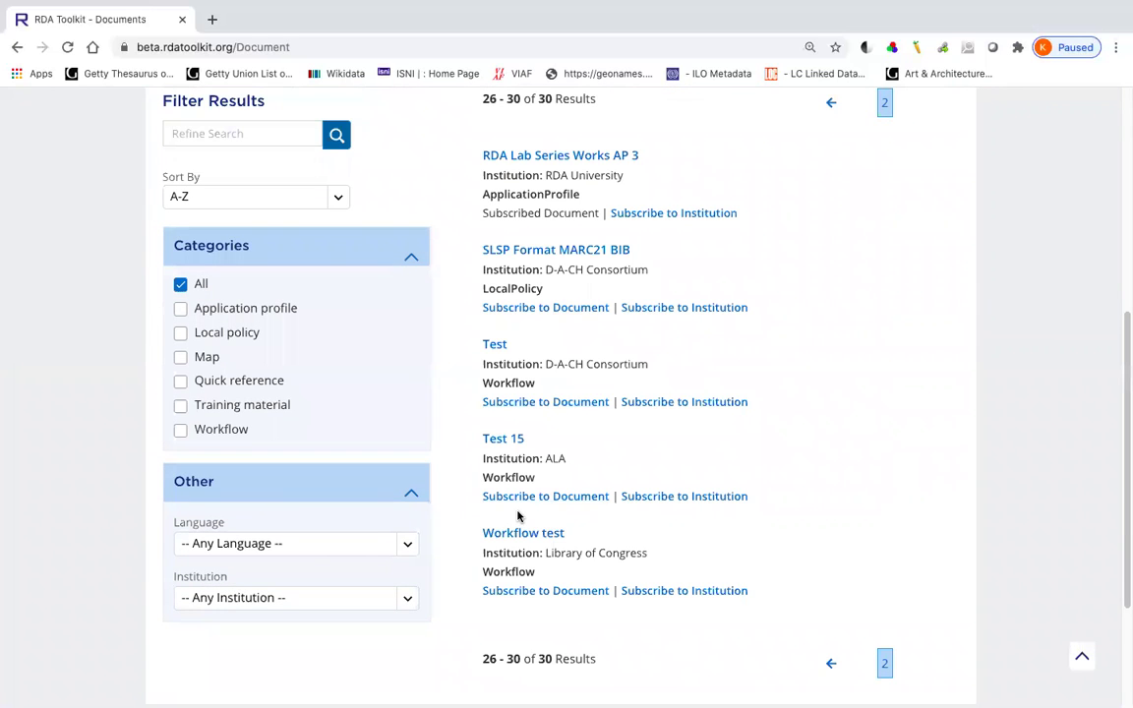
{"action": "left_click", "coordinate": [828, 667]}
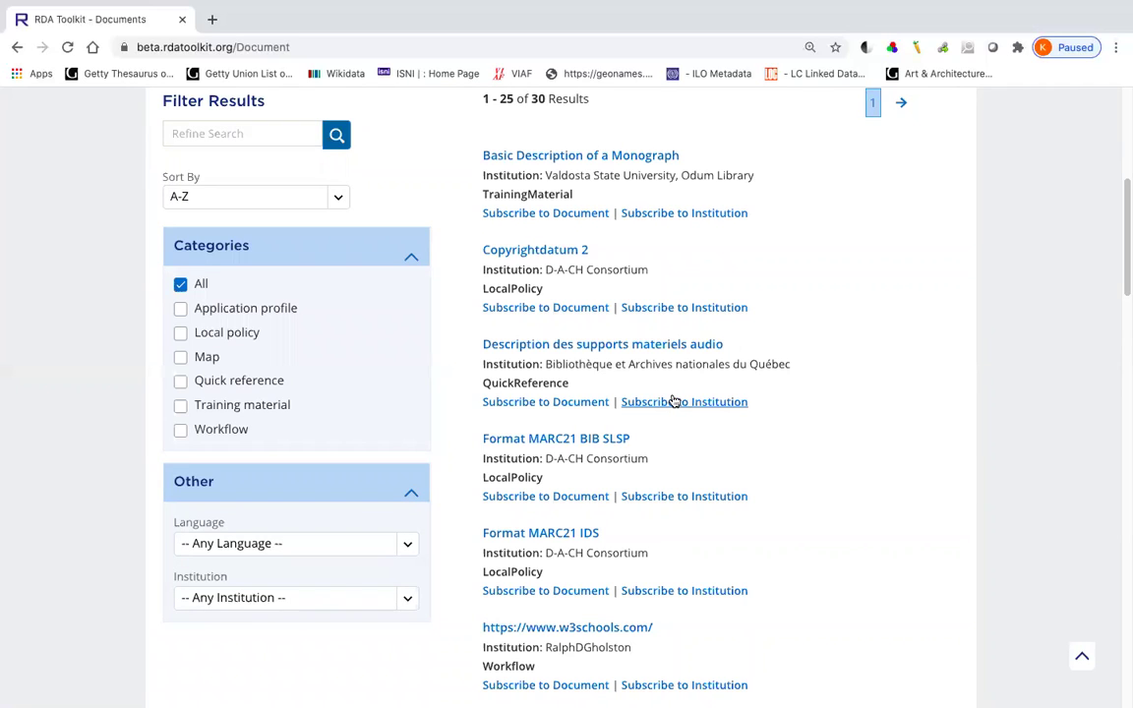
Step: Subscribe to the D-A-CH Consortium institution and check the 22 Subscriptions in Documents Collection
{"action": "left_click", "coordinate": [686, 498]}
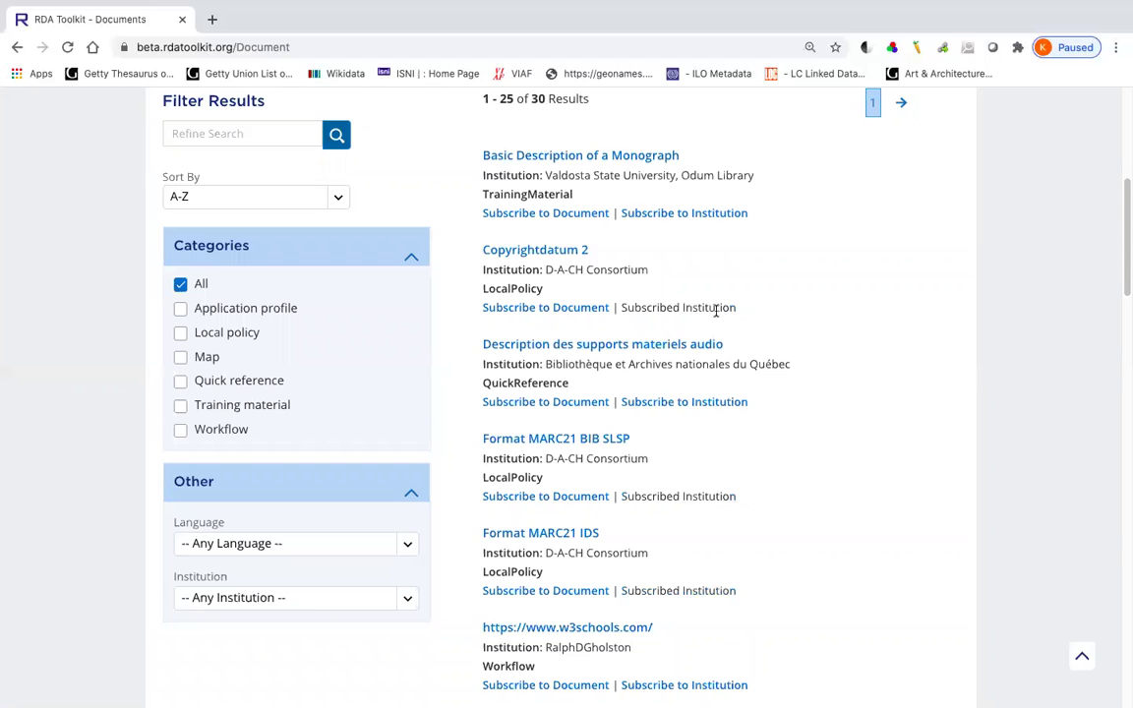
{"action": "left_click", "coordinate": [1082, 657]}
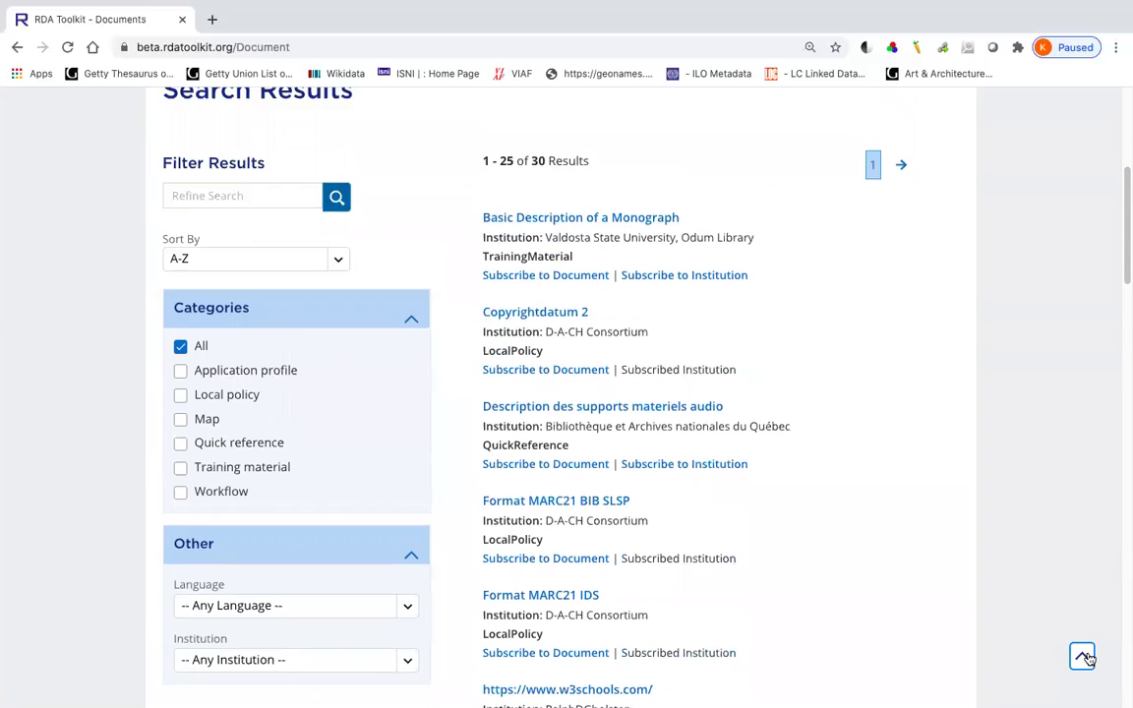
{"action": "left_click", "coordinate": [340, 433]}
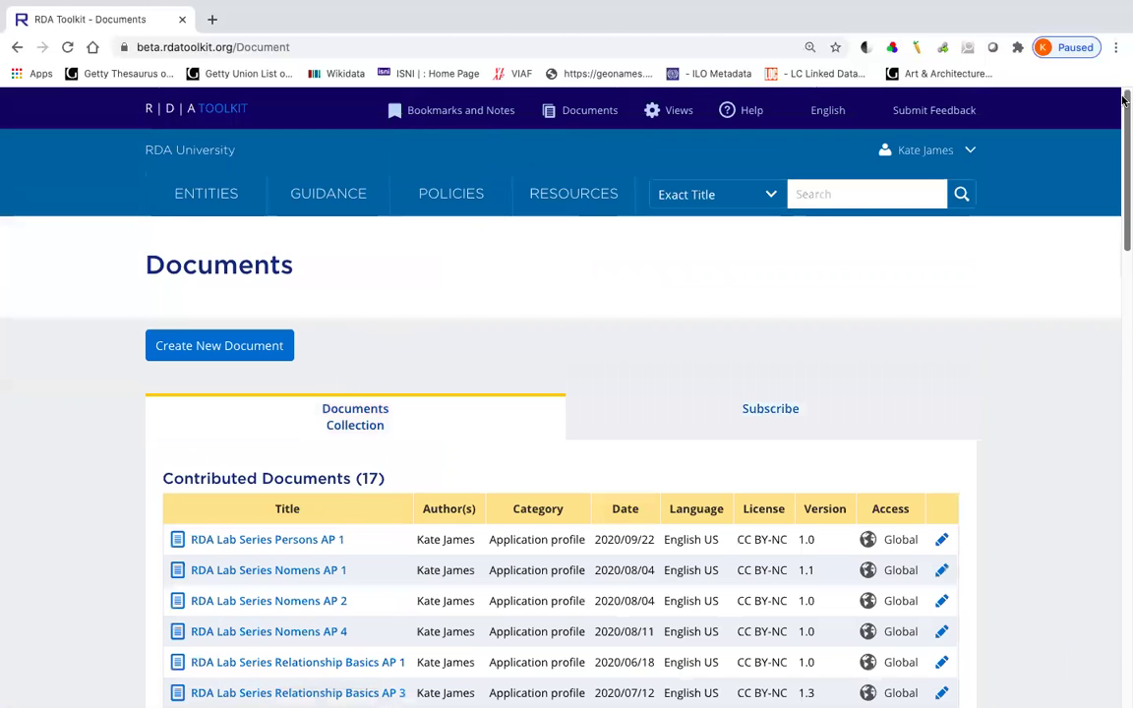
{"action": "scroll", "coordinate": [1124, 116], "scroll_direction": "down", "scroll_amount": 1}
{"action": "left_click_drag", "start_coordinate": [1124, 115], "coordinate": [1116, 342]}
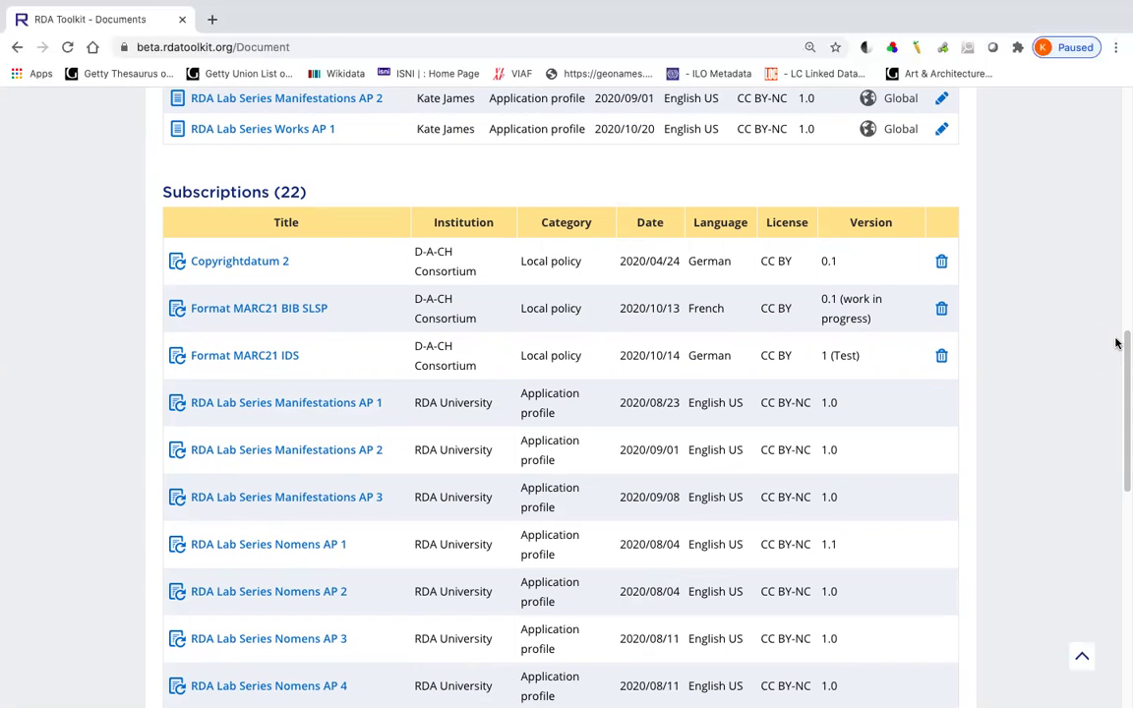
Step: Delete the Format MARC21 BIB SLSP subscription and confirm removal with OK
{"action": "left_click", "coordinate": [943, 310]}
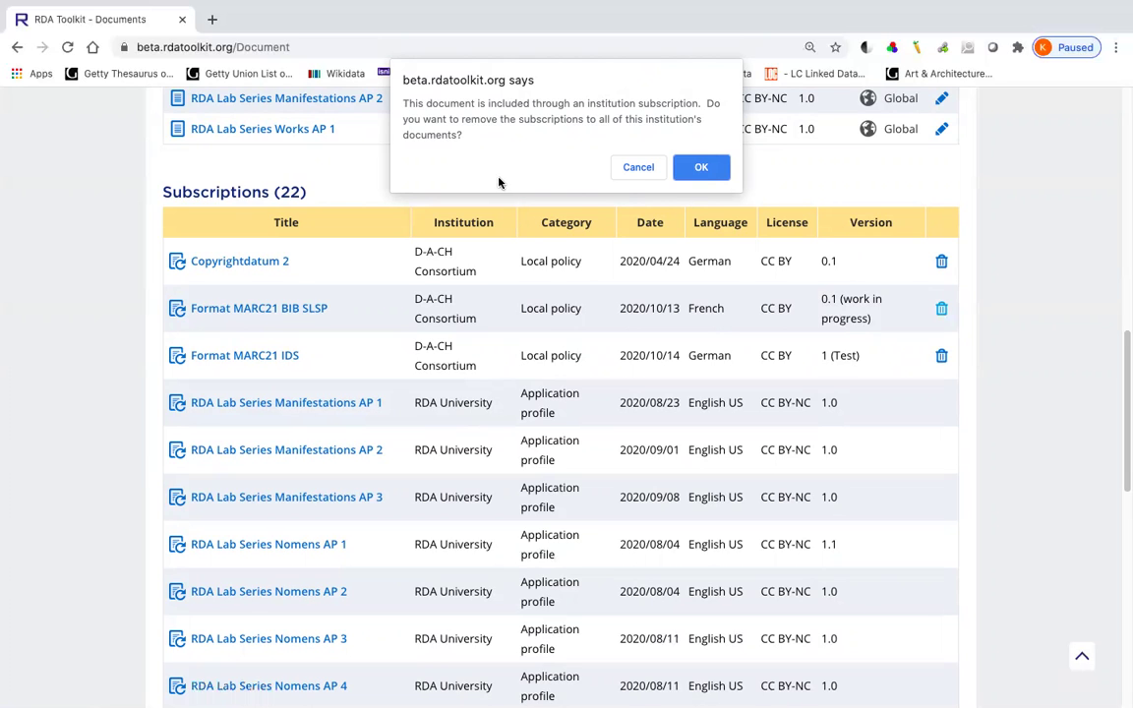
{"action": "left_click", "coordinate": [701, 168]}
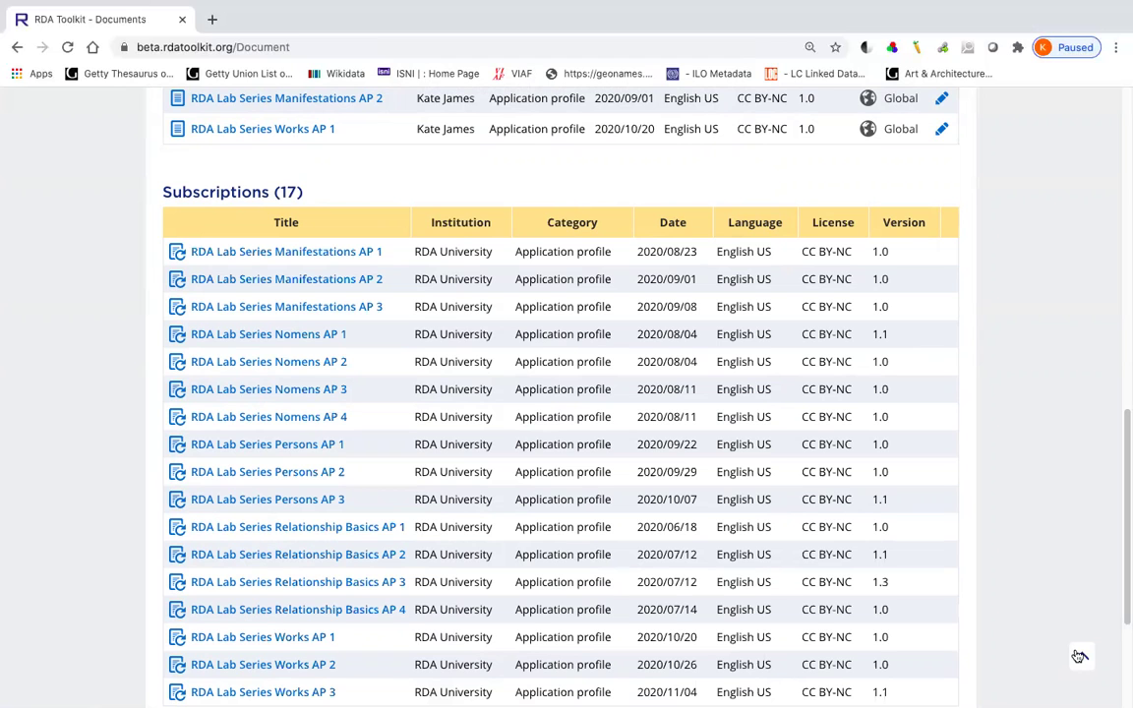
Step: Scroll through the Subscribe tab's list of documents available for subscription
{"action": "left_click", "coordinate": [1080, 656]}
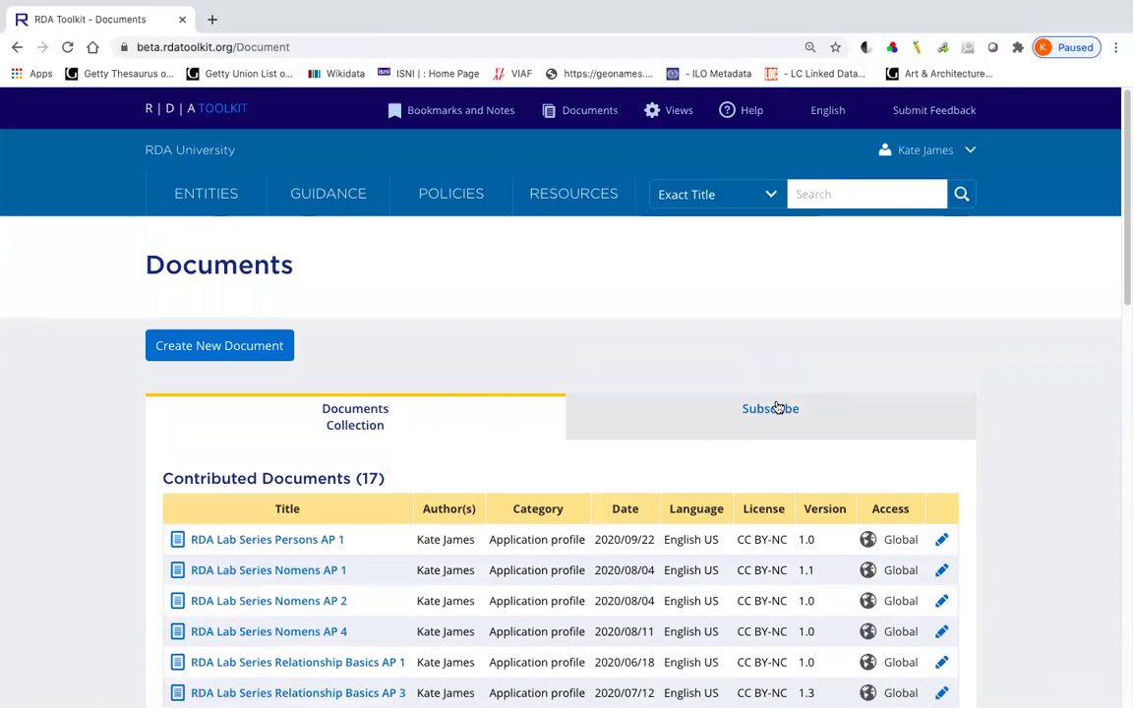
{"action": "left_click", "coordinate": [777, 408]}
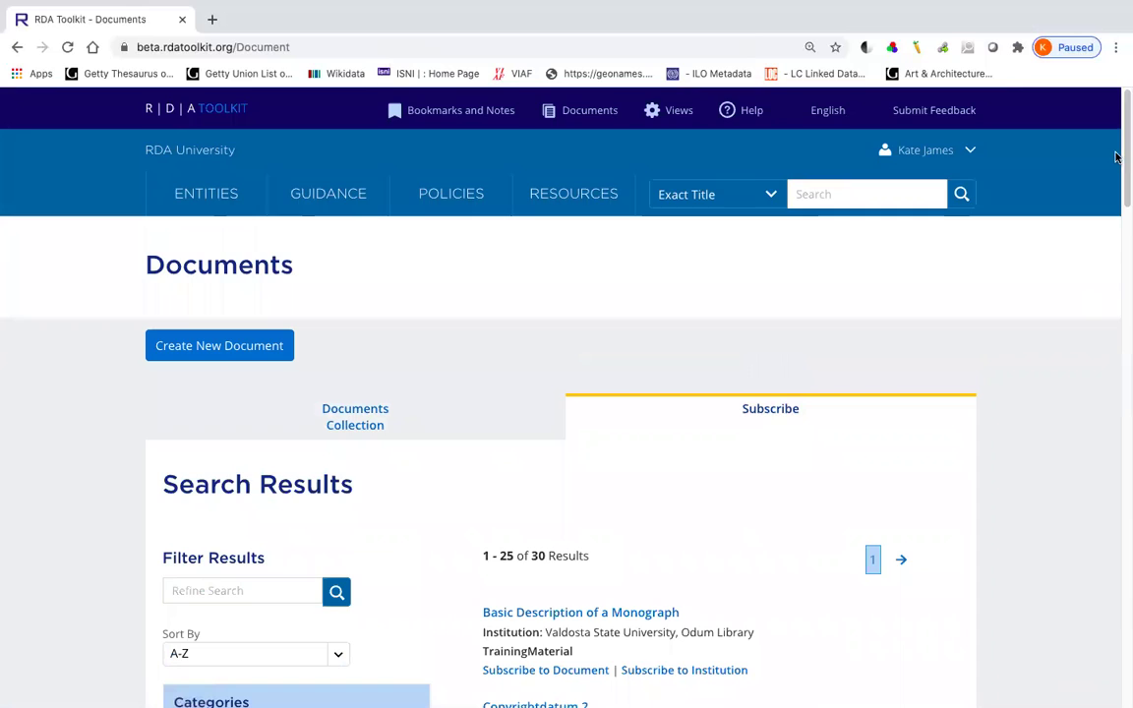
{"action": "scroll", "coordinate": [1125, 123], "scroll_direction": "down", "scroll_amount": 5}
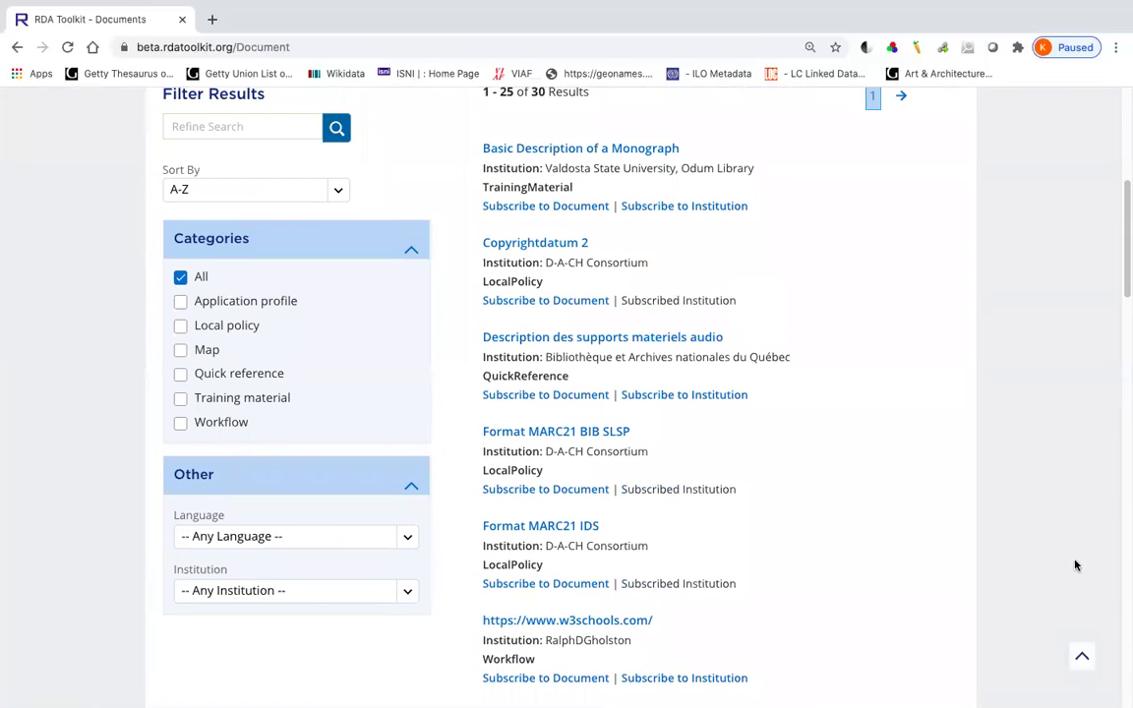
{"action": "left_click", "coordinate": [1082, 661]}
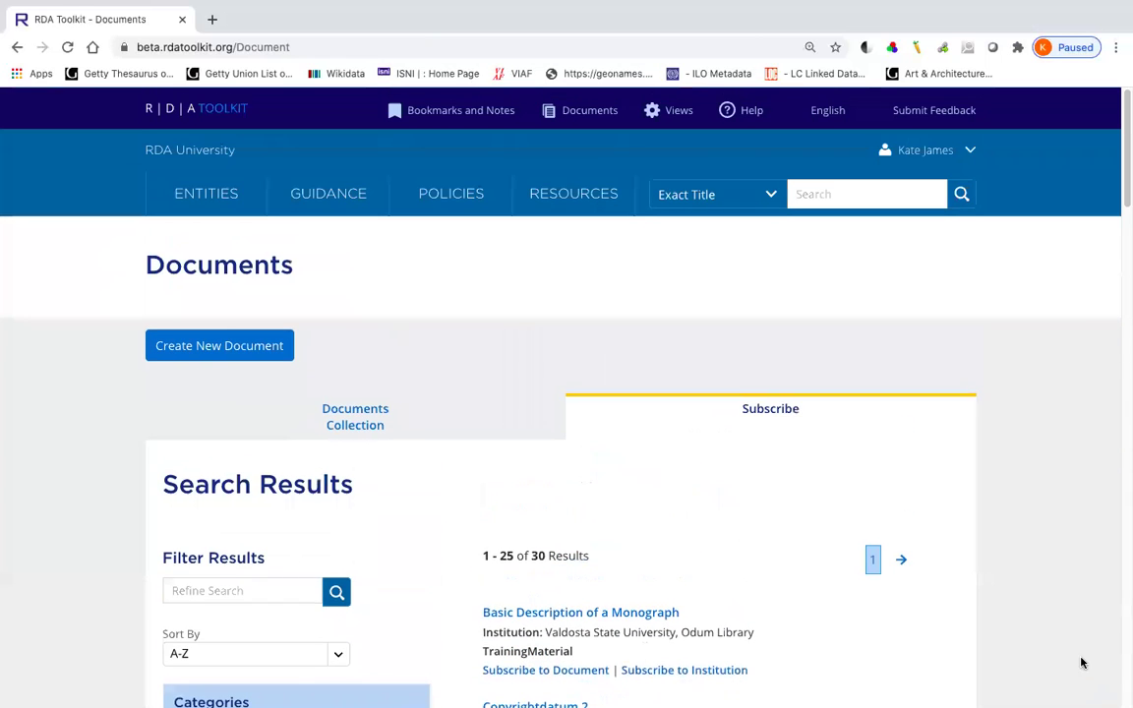
Step: From the home Documents page, use Subscribe to Institution for all D-A-CH Consortium documents
{"action": "left_click", "coordinate": [151, 111]}
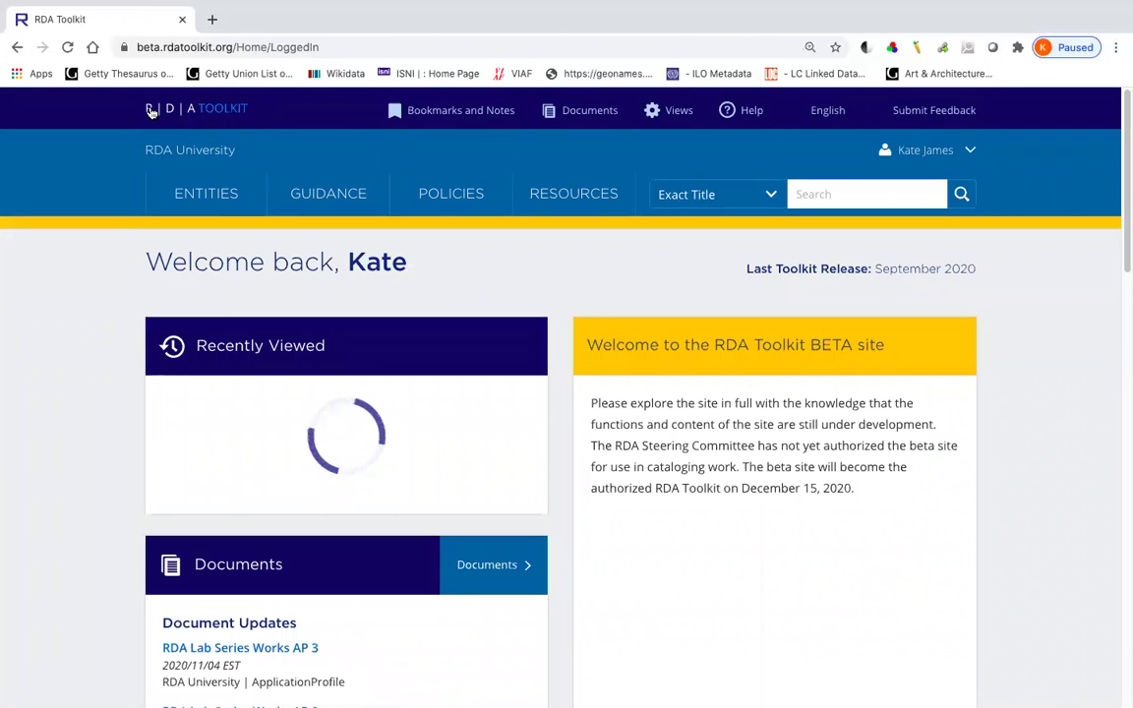
{"action": "left_click", "coordinate": [594, 111]}
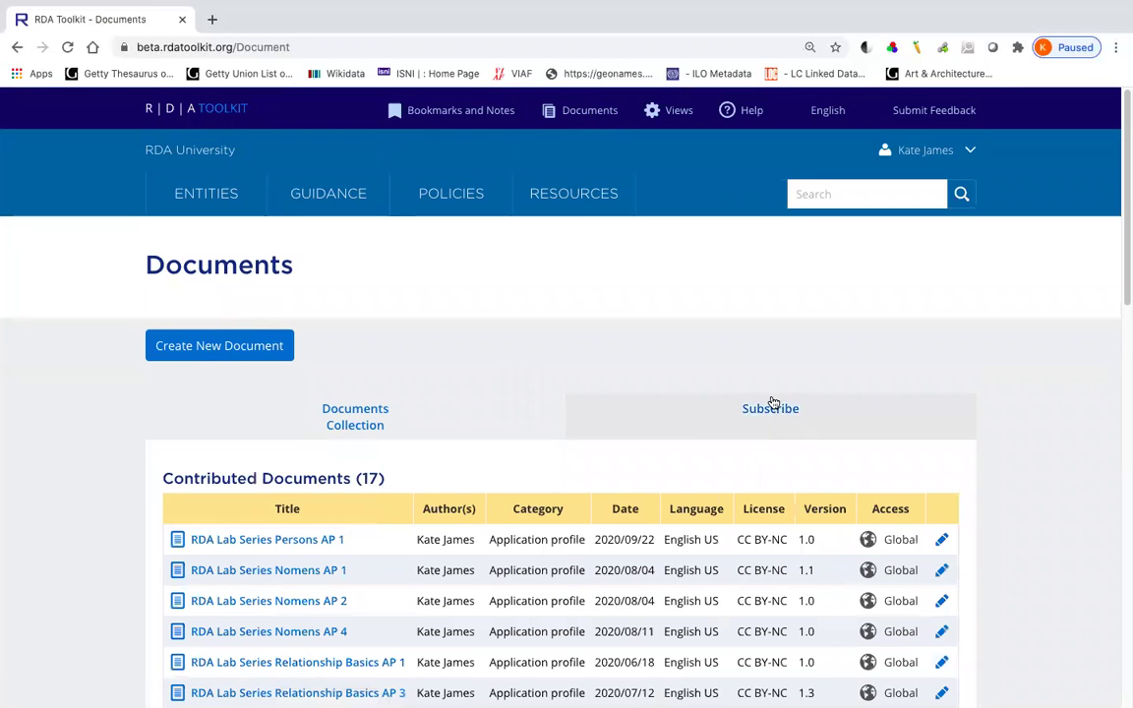
{"action": "left_click", "coordinate": [771, 411]}
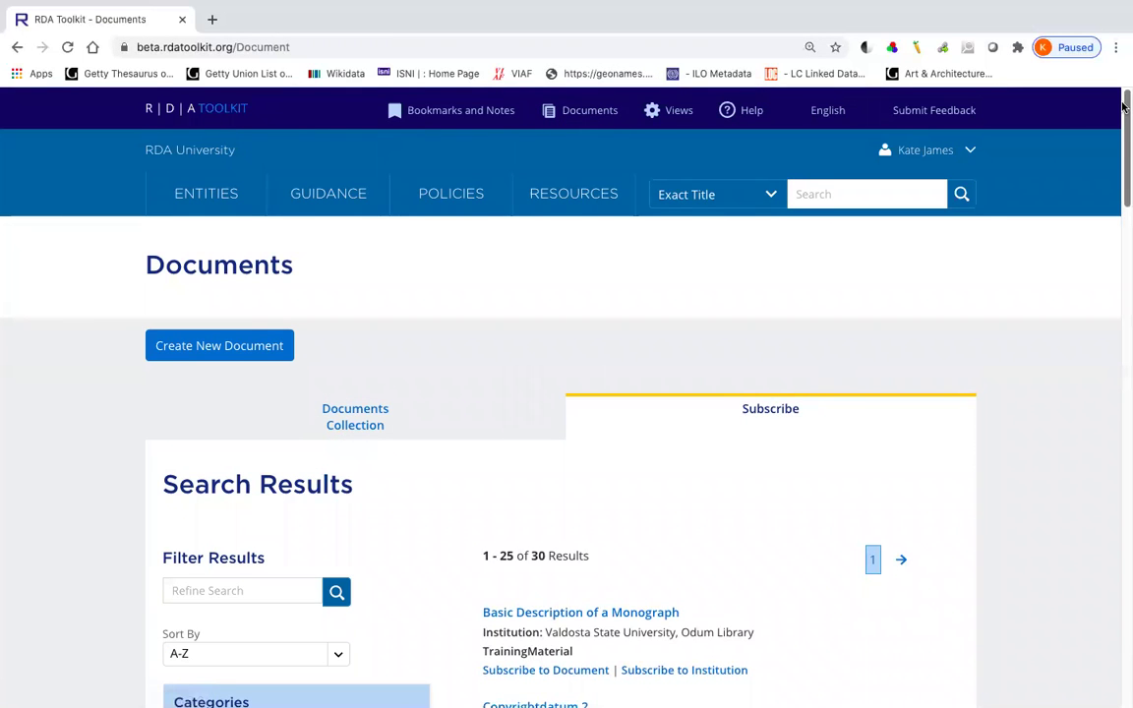
{"action": "scroll", "coordinate": [687, 298], "scroll_direction": "down", "scroll_amount": 5}
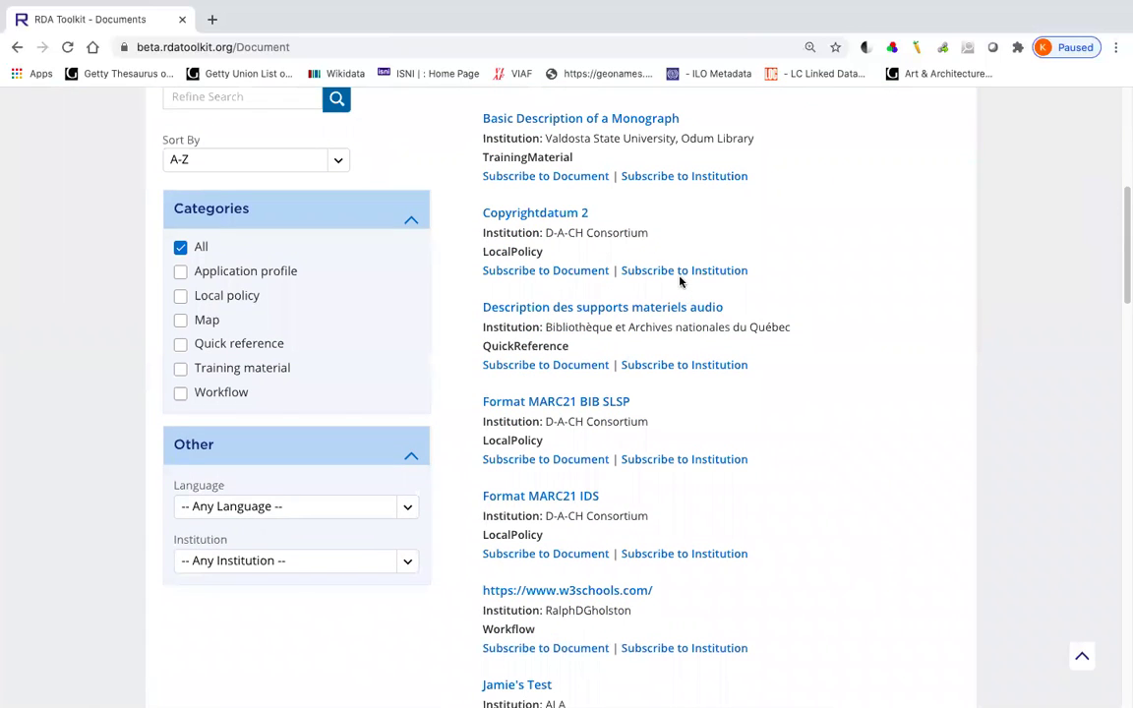
{"action": "left_click", "coordinate": [678, 271]}
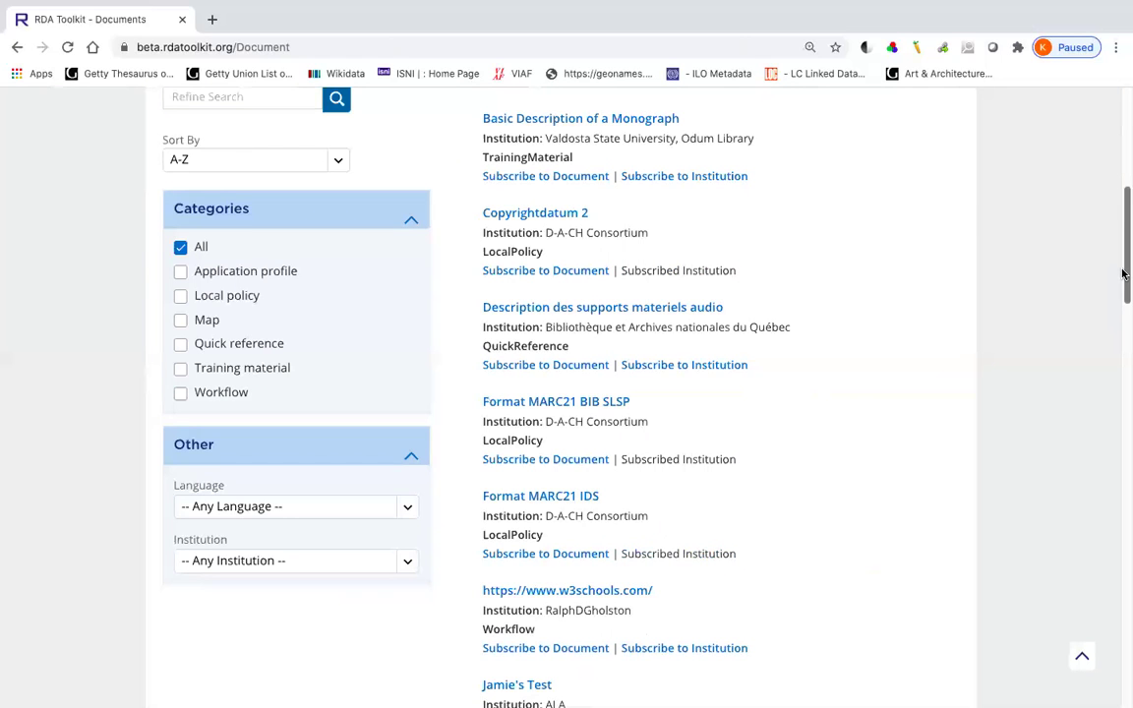
{"action": "left_click_drag", "start_coordinate": [1124, 263], "coordinate": [1124, 215]}
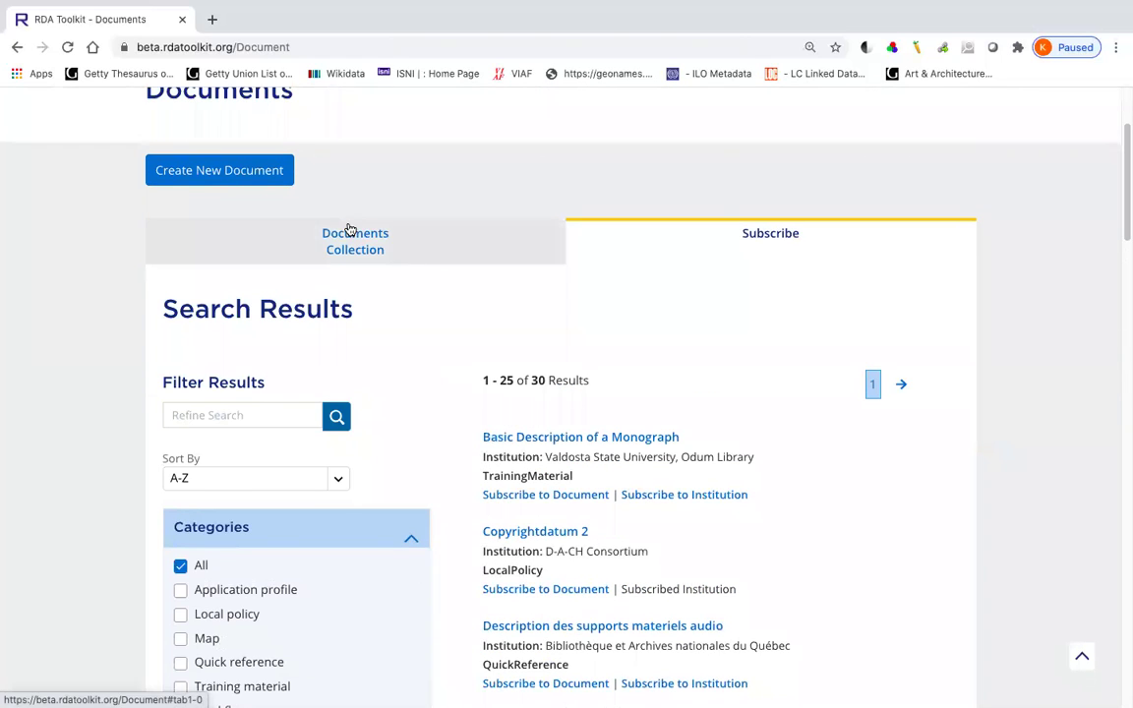
Step: Show the Documents Collection Subscriptions table, now at 22 with three D-A-CH Consortium documents
{"action": "left_click", "coordinate": [349, 229]}
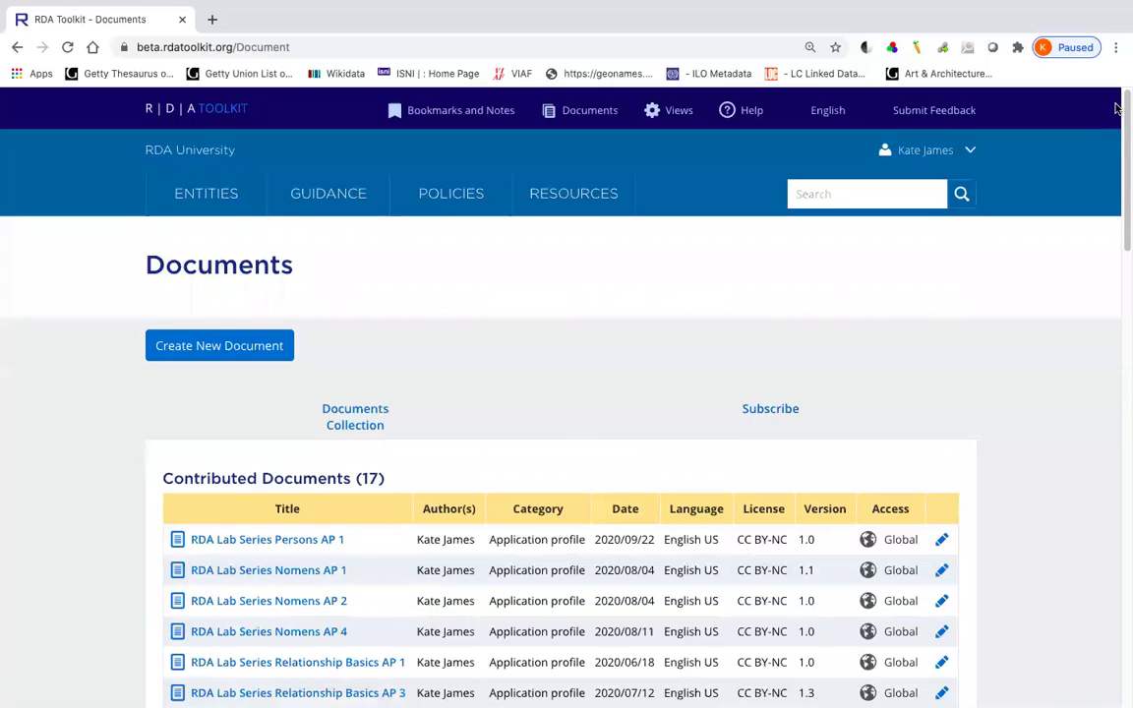
{"action": "left_click_drag", "start_coordinate": [1119, 108], "coordinate": [1120, 327]}
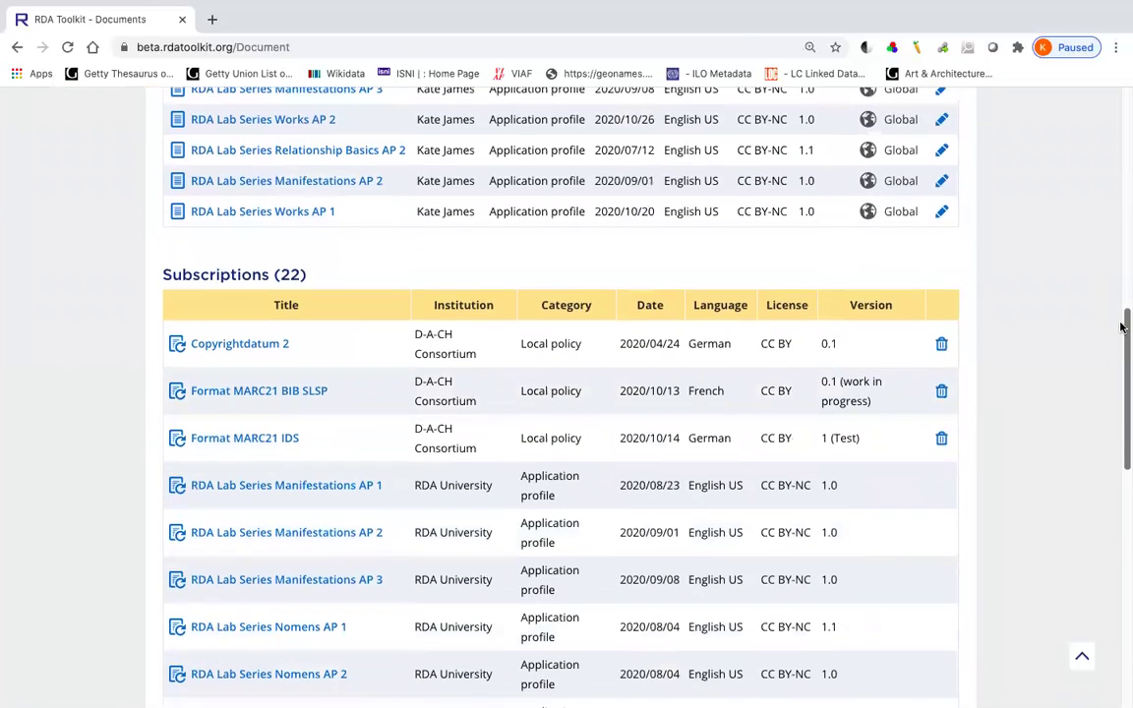